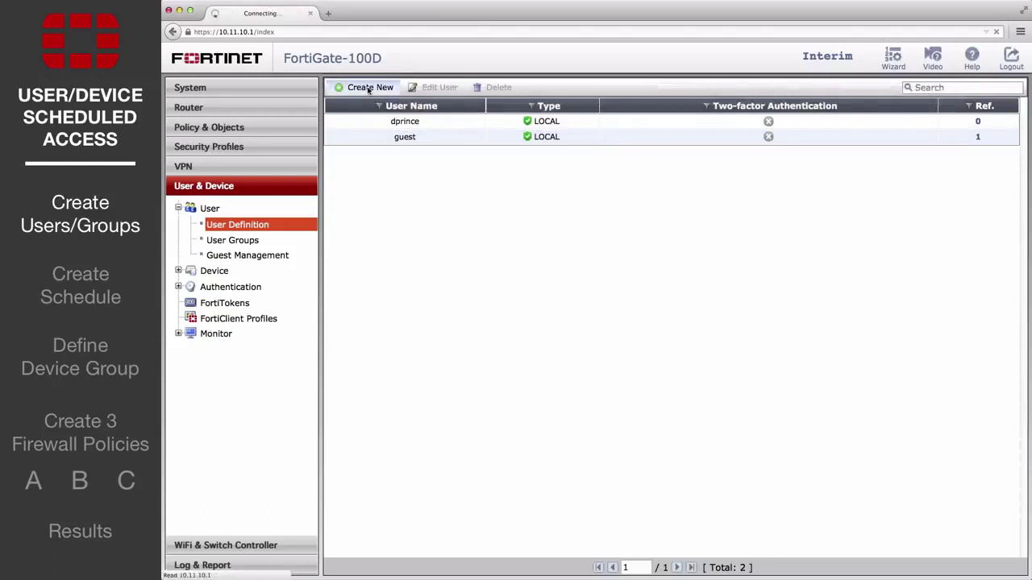
Create a new local user with its username and password through the user wizard.
click(479, 236)
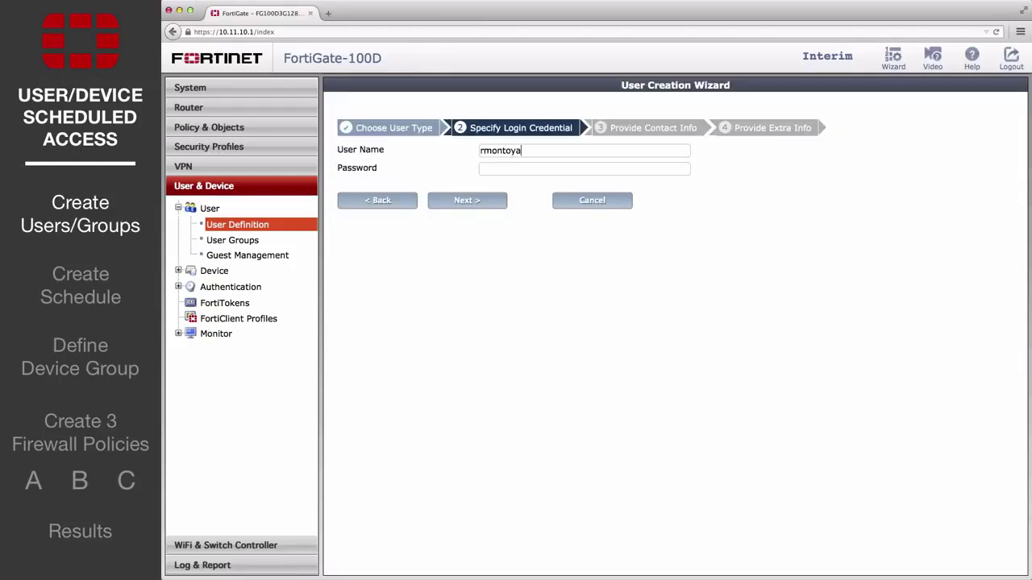
key(Tab)
text(12345678)
click(486, 201)
click(486, 201)
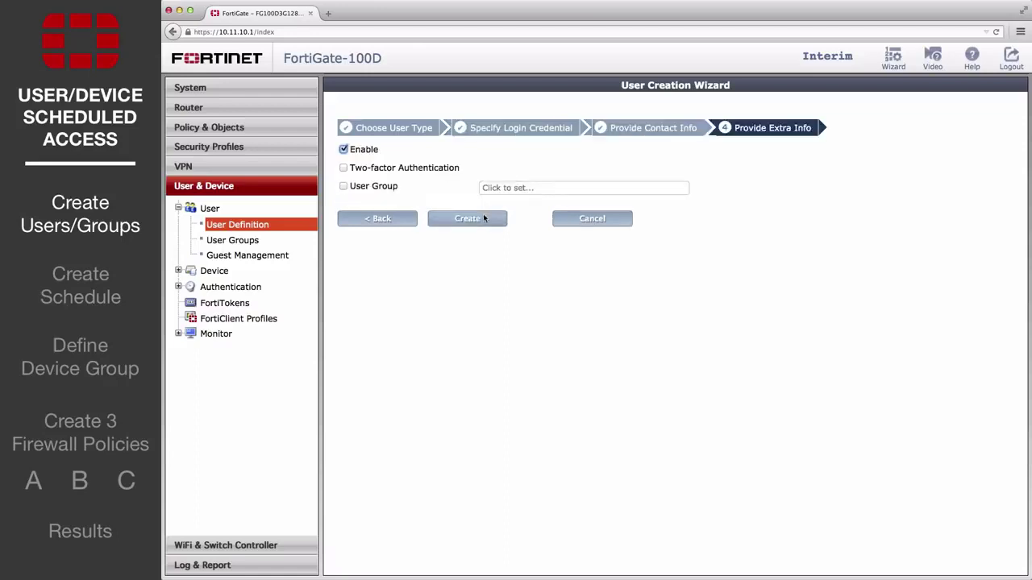
click(484, 217)
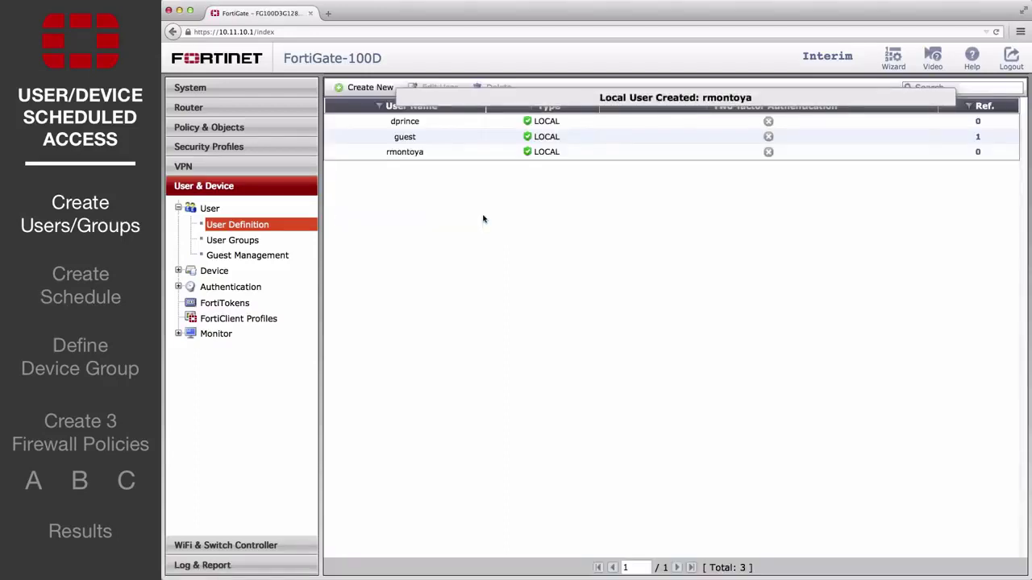
Create the firewall user group 'full-time' with the first local user as its member.
click(234, 240)
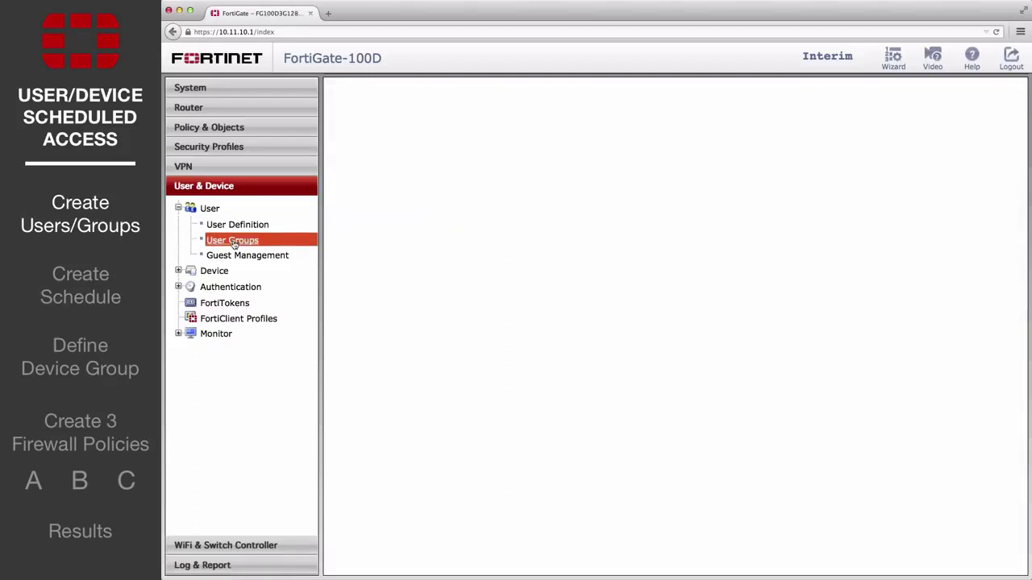
click(370, 89)
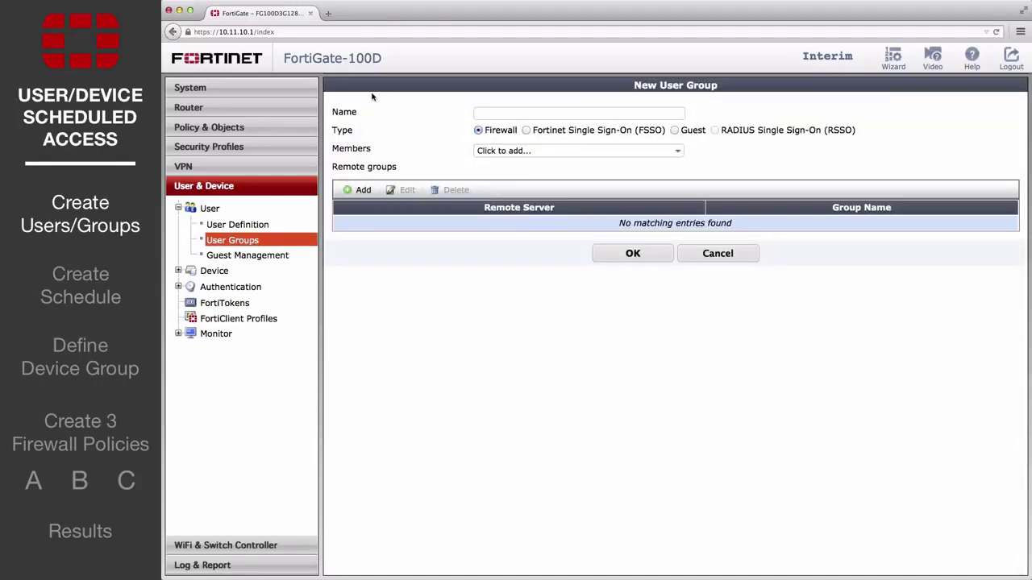
text(full-time)
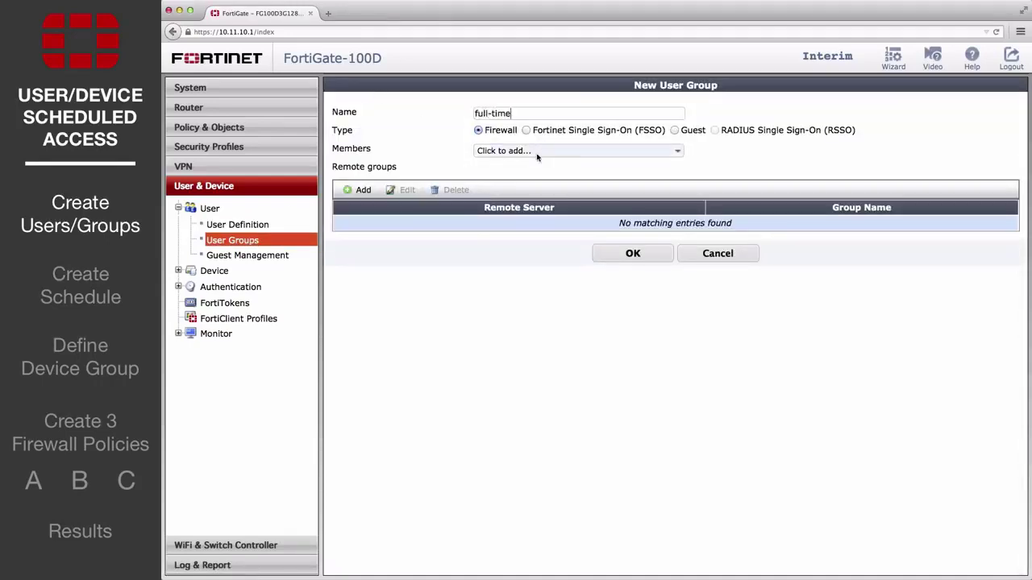
click(537, 152)
click(525, 195)
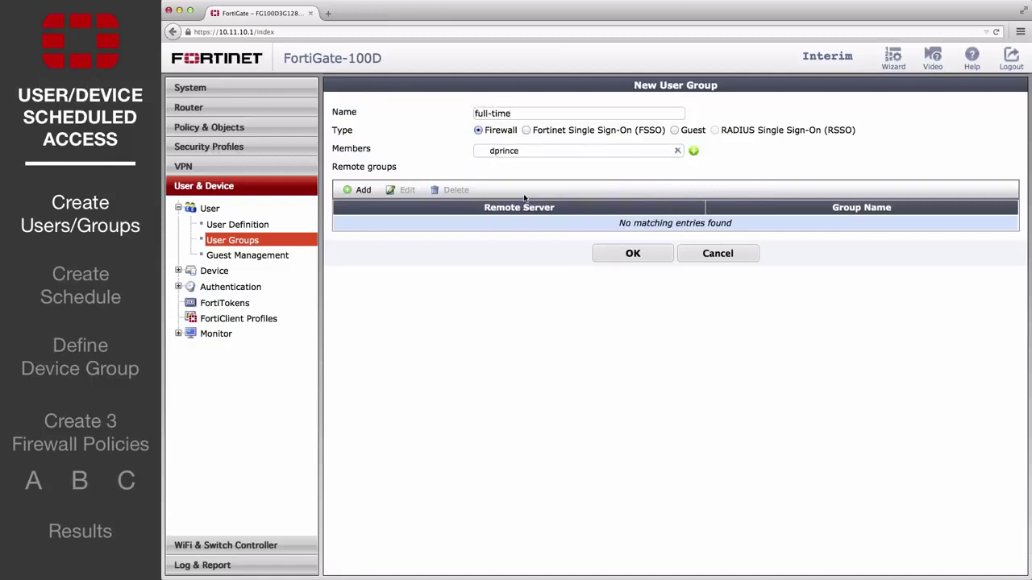
click(612, 255)
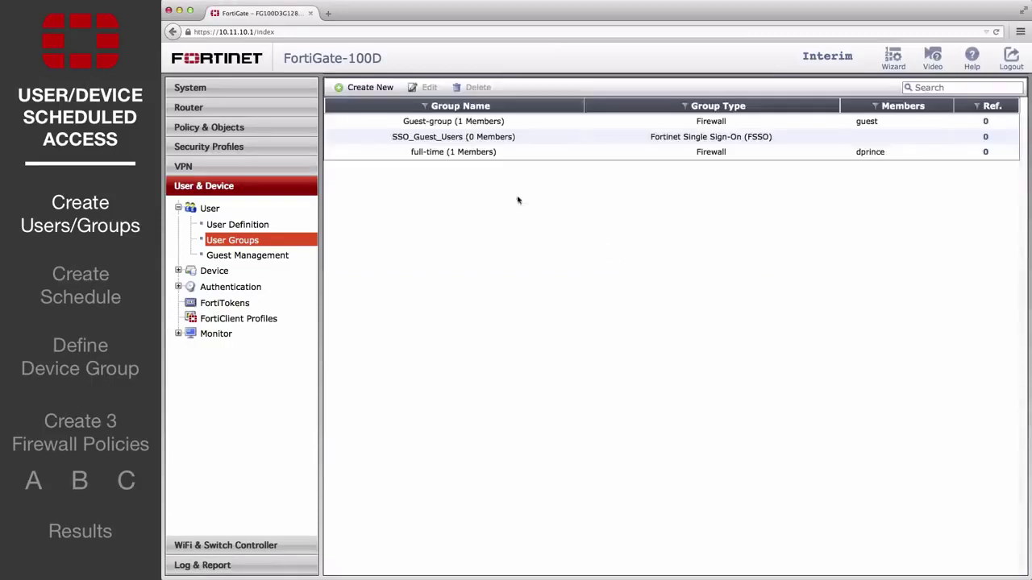
Create the firewall user group 'part-time' with the newly created user as its member.
click(379, 88)
text(part-time)
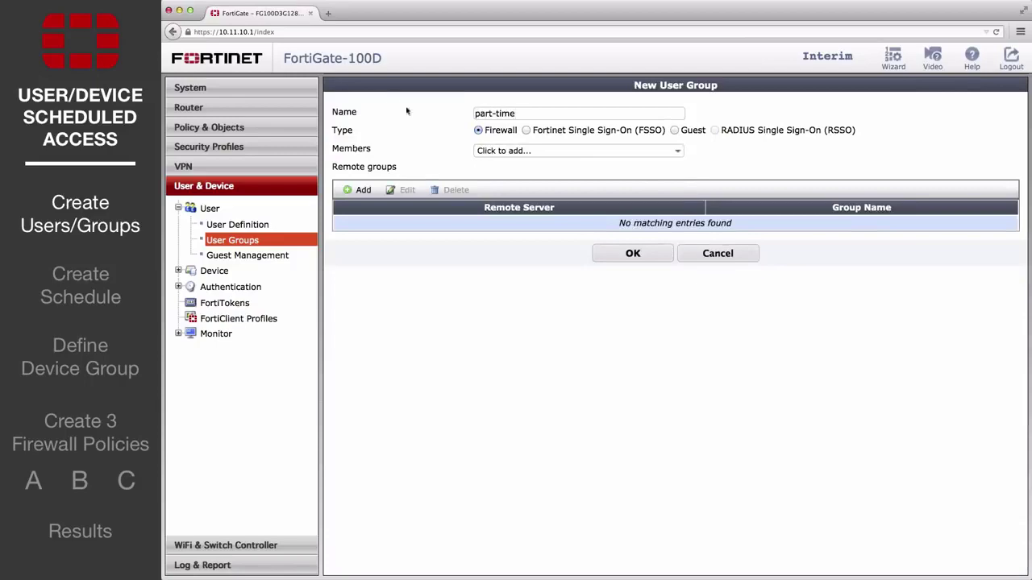
click(500, 150)
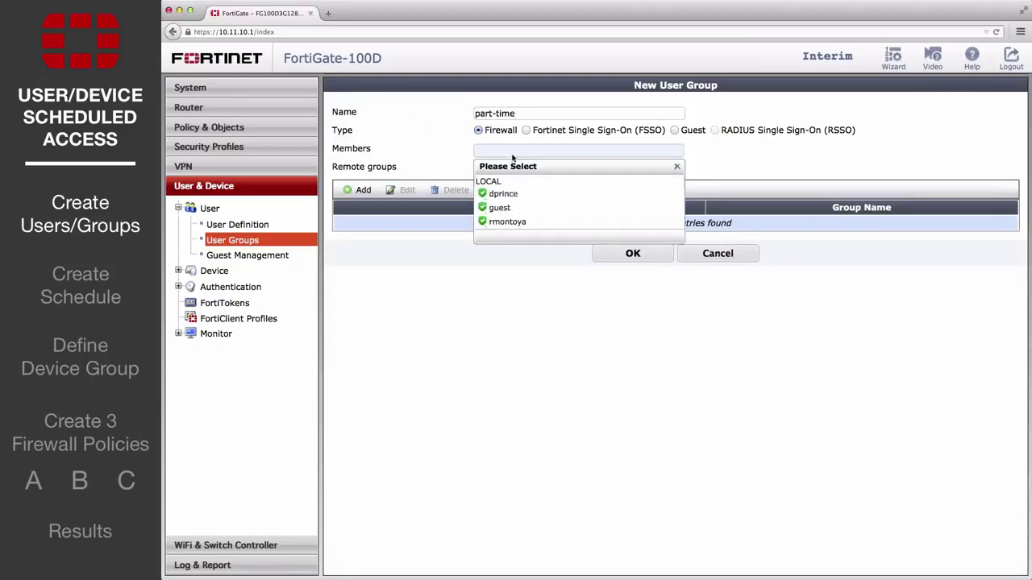
click(520, 224)
click(600, 253)
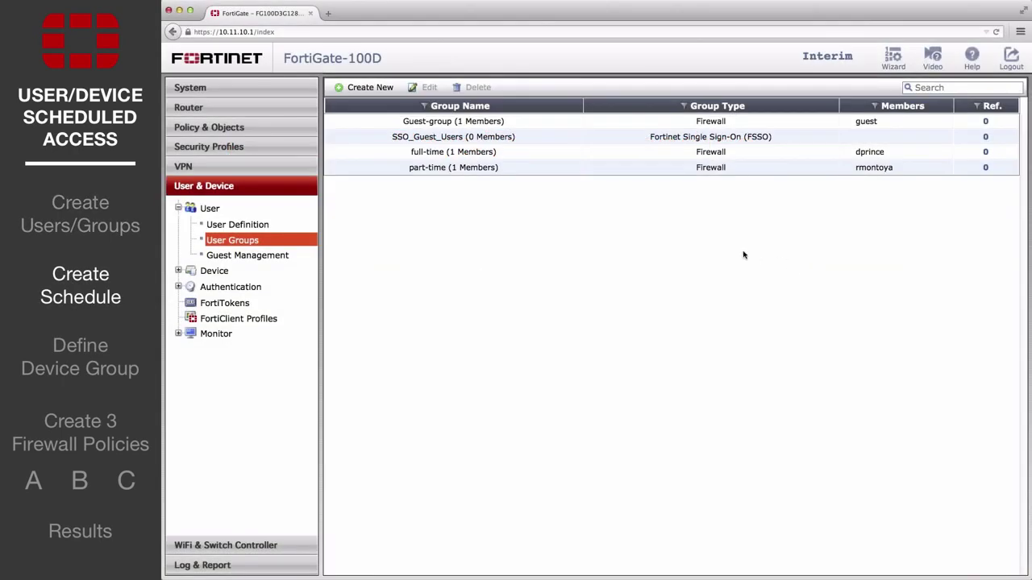
Add a recurring schedule 'part-time' with Sunday cleared and Monday, Wednesday, Friday selected.
click(227, 129)
click(233, 214)
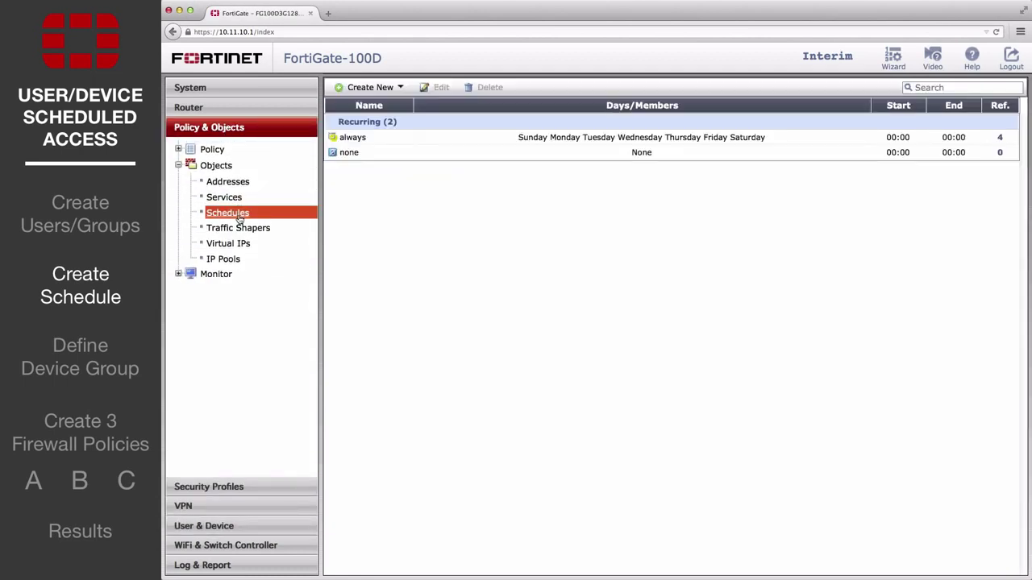
click(374, 87)
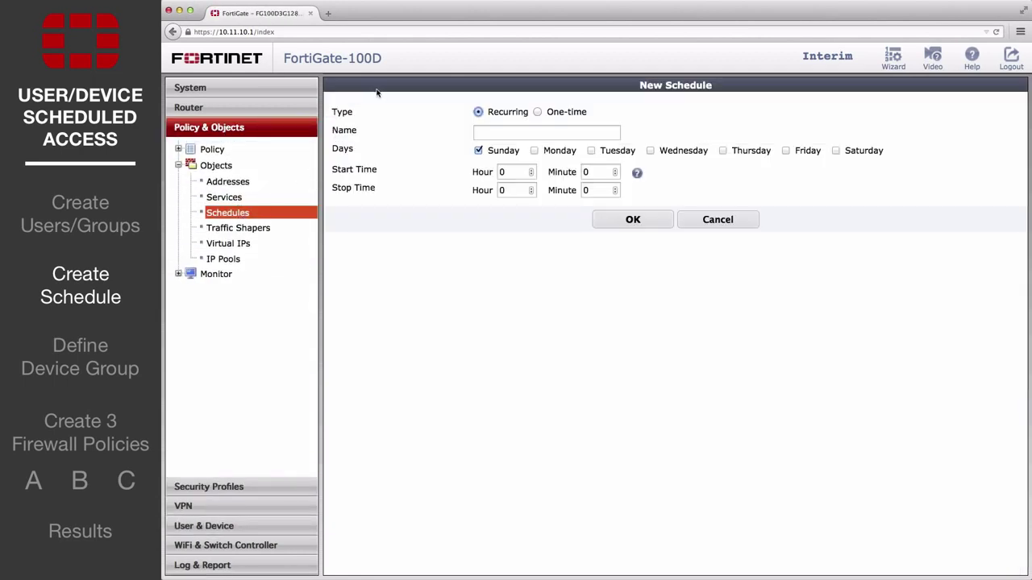
click(487, 133)
text(part-time)
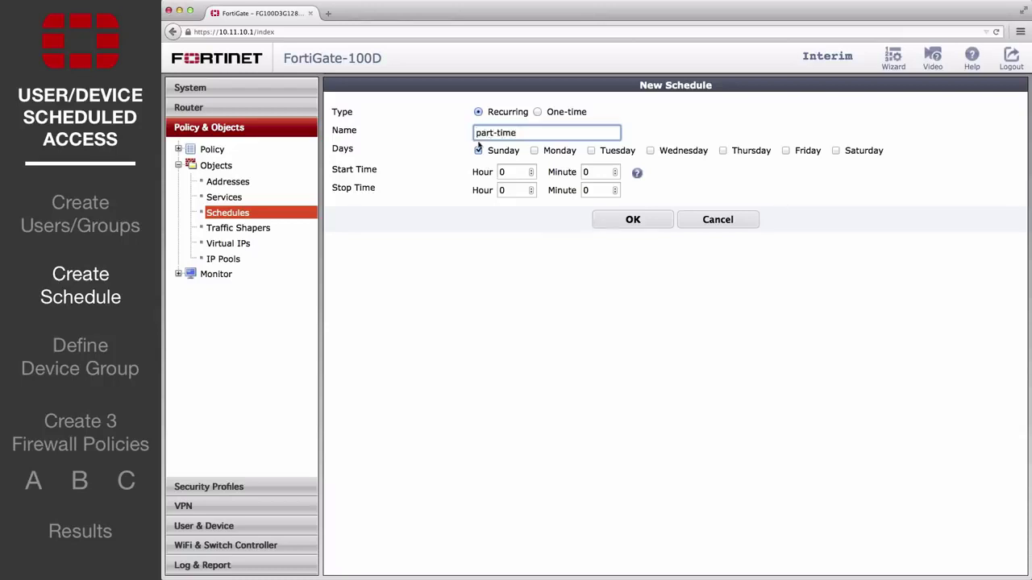
click(478, 151)
click(534, 151)
click(652, 152)
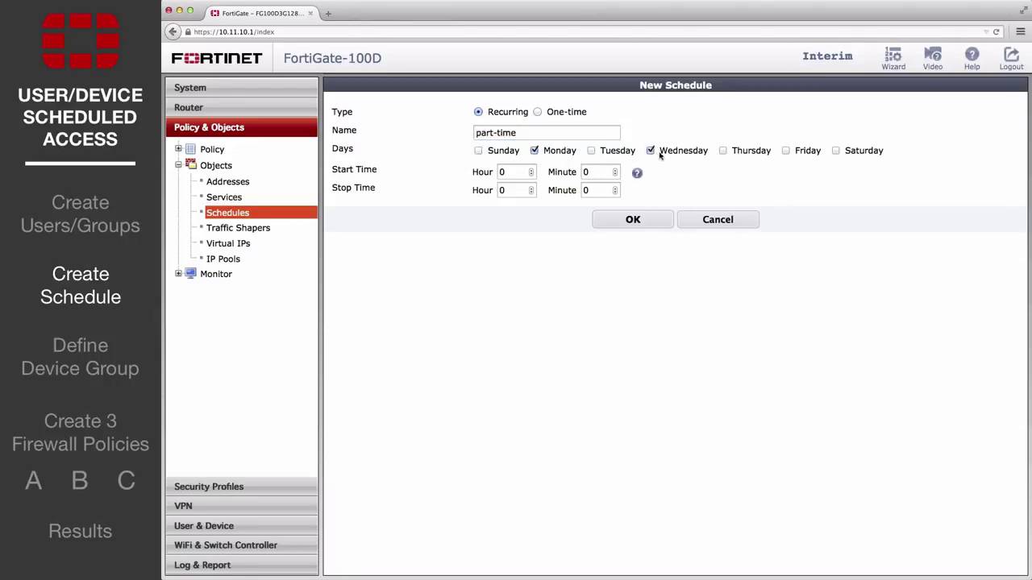
click(632, 221)
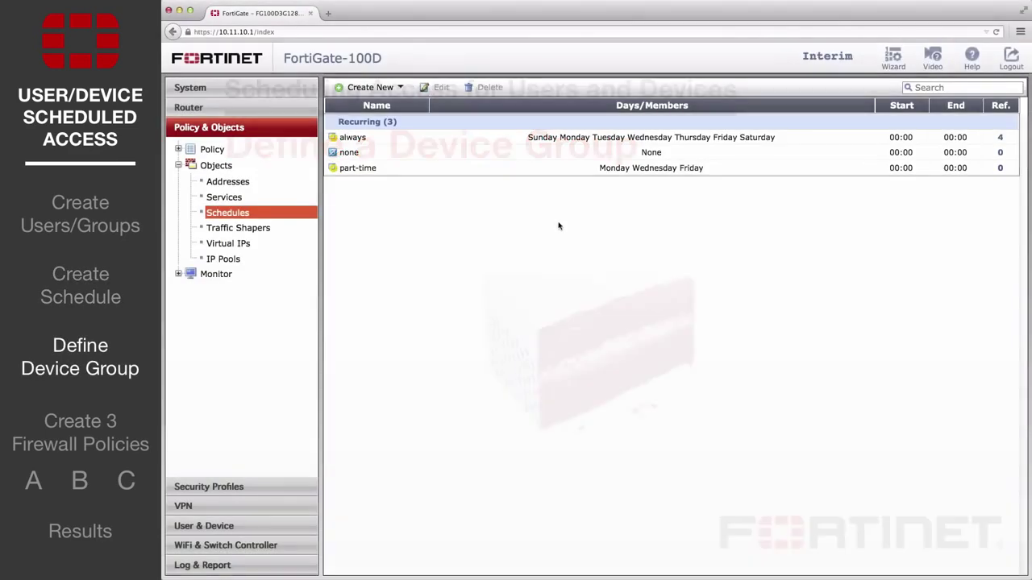
Add device group 'mobile-phones' with members Android Phone, BlackBerry Phone, Windows Phone and iPhone.
click(248, 527)
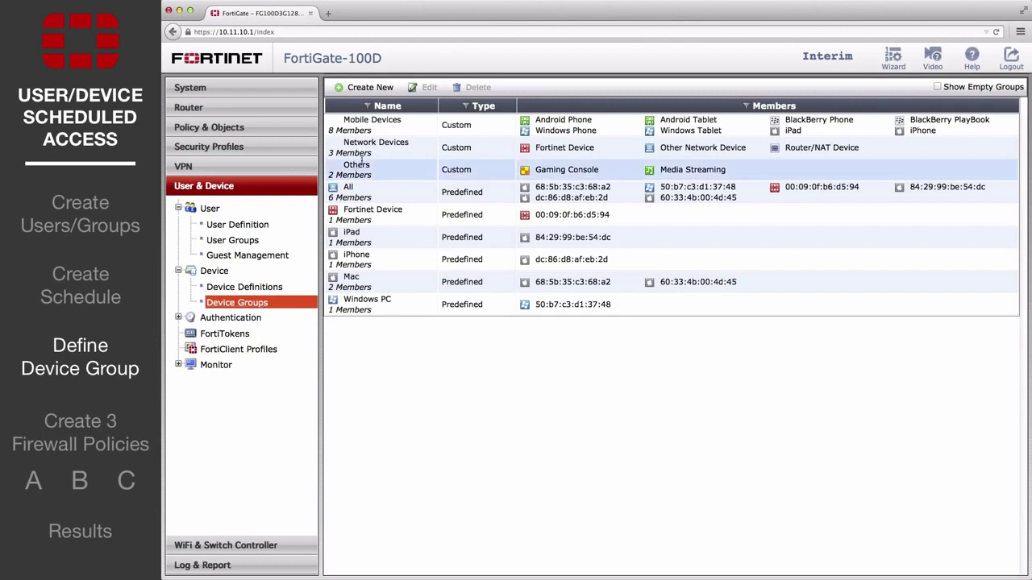
click(373, 88)
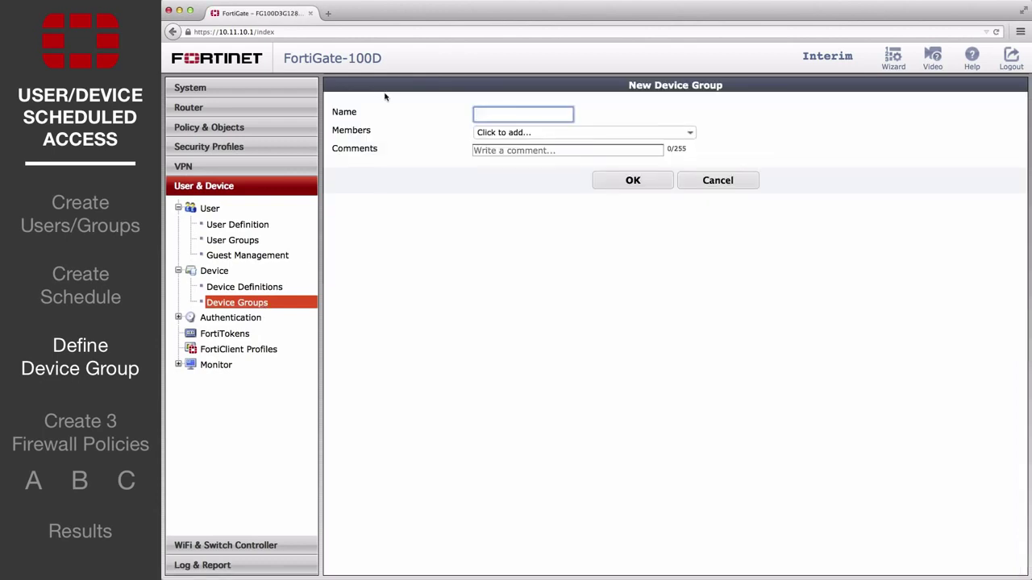
text(mobile-phones)
click(507, 133)
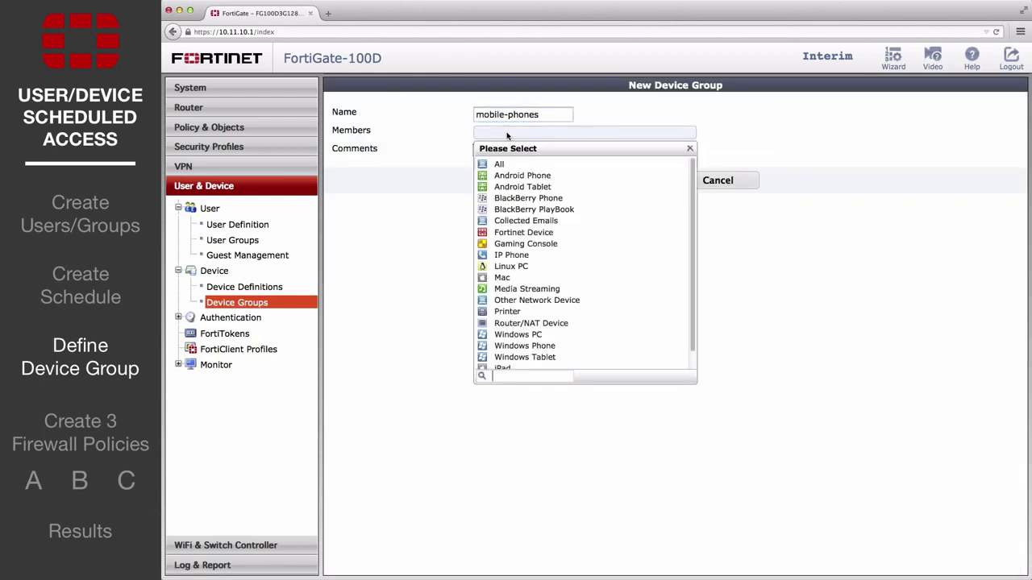
click(523, 175)
click(706, 132)
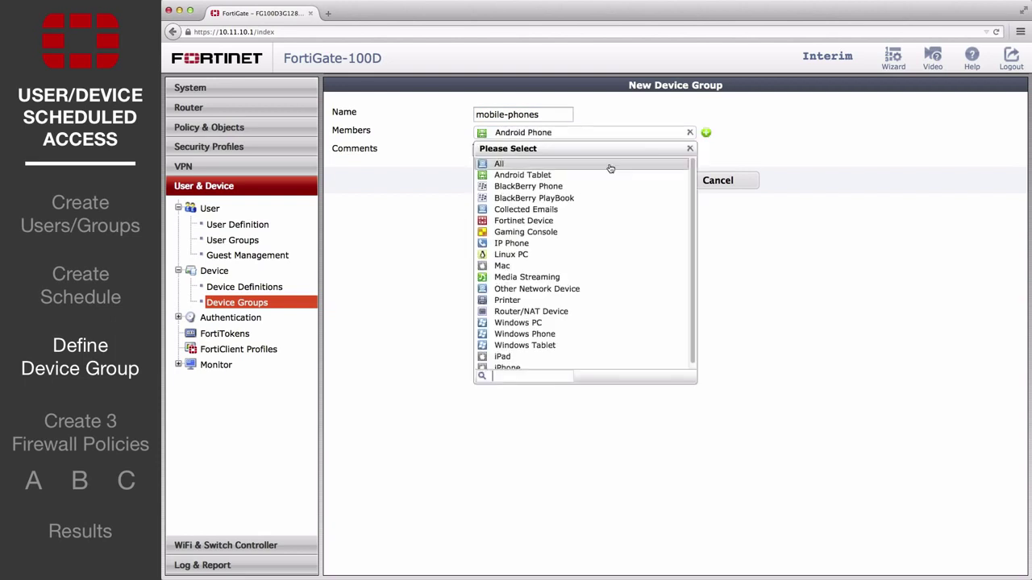
click(555, 190)
click(706, 132)
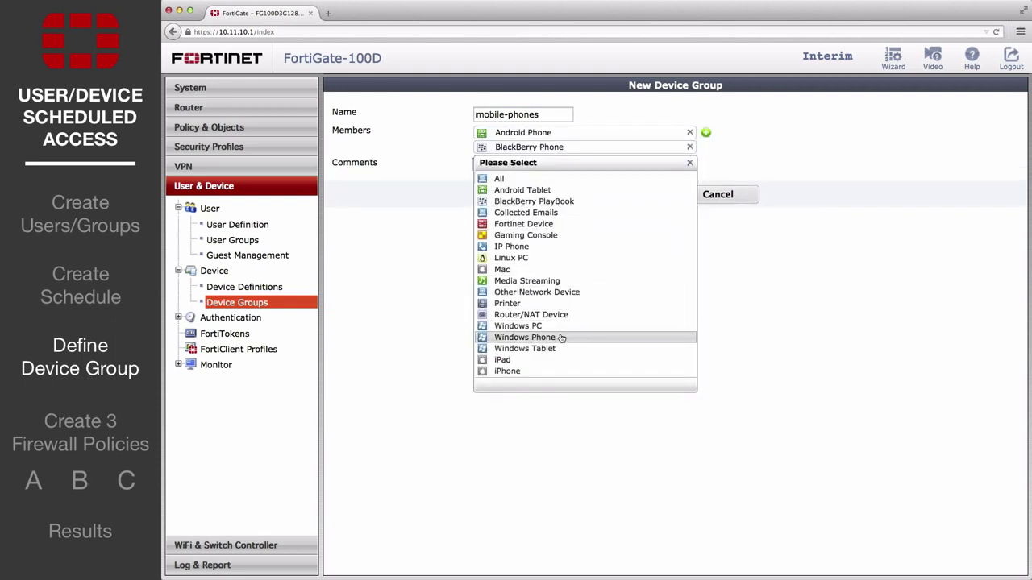
click(561, 338)
click(706, 132)
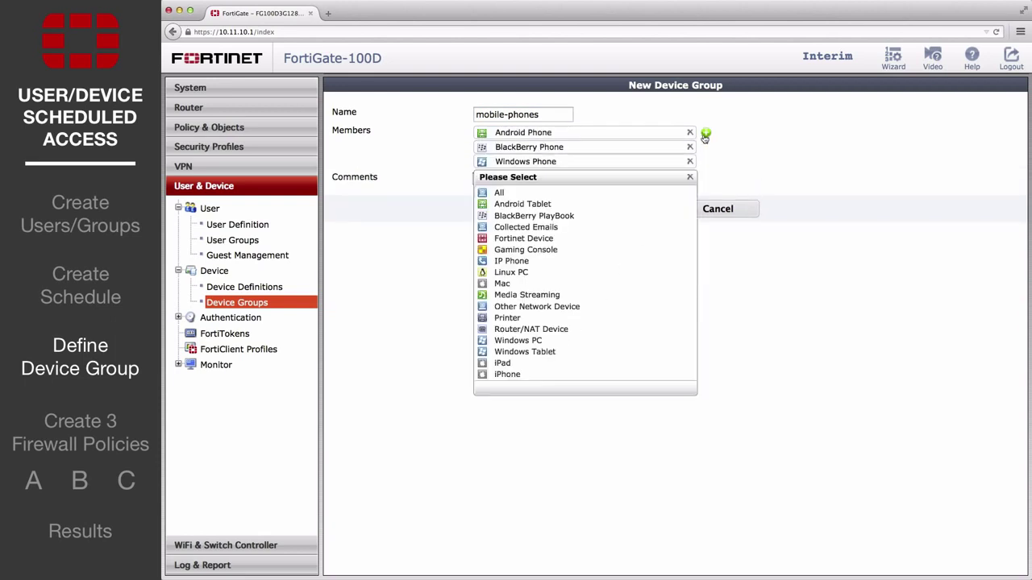
click(541, 376)
click(630, 227)
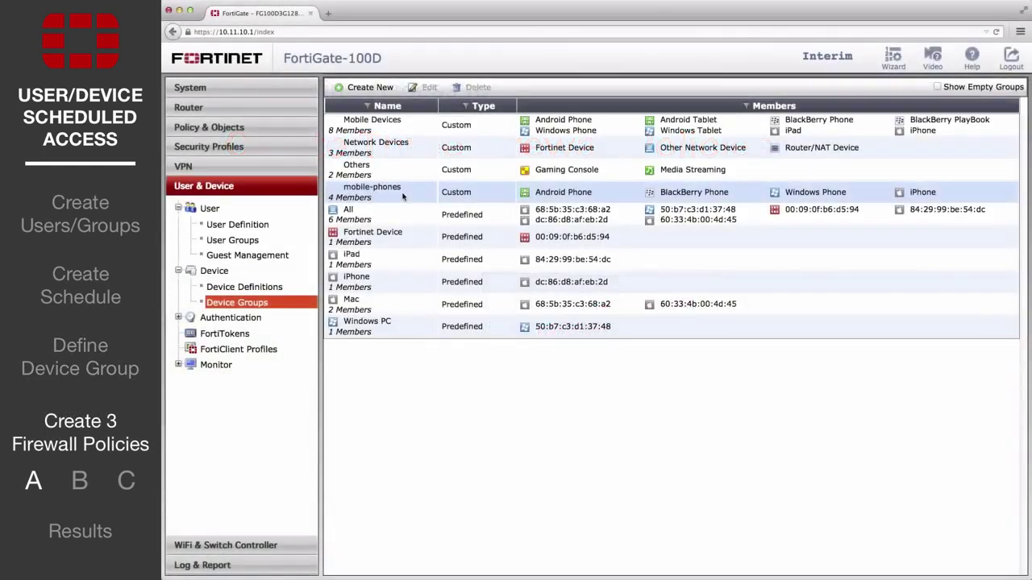
Start a new IPv4 policy from port1 (Internal) to wan1 for source user group full-time.
click(209, 127)
click(216, 165)
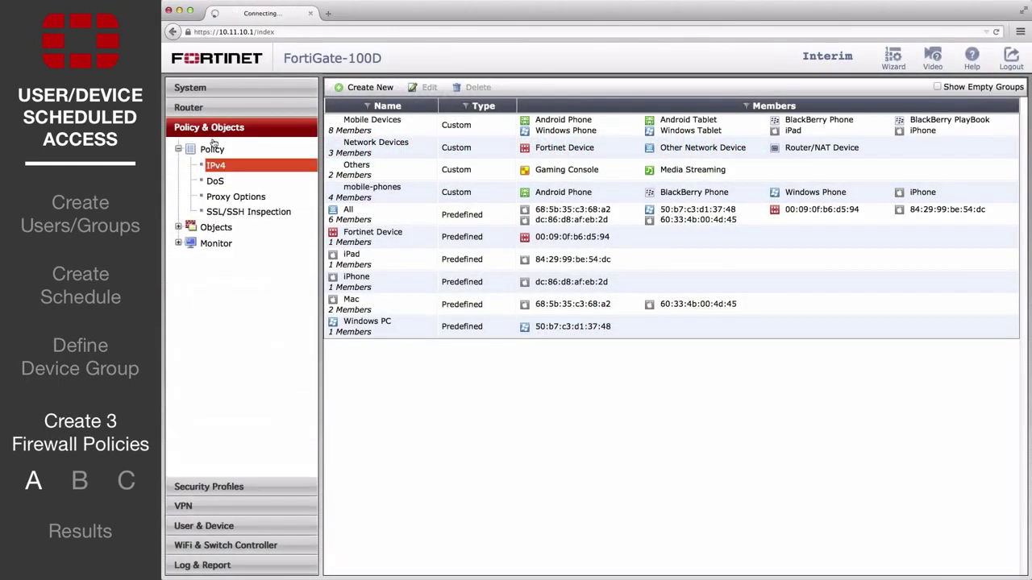
click(360, 89)
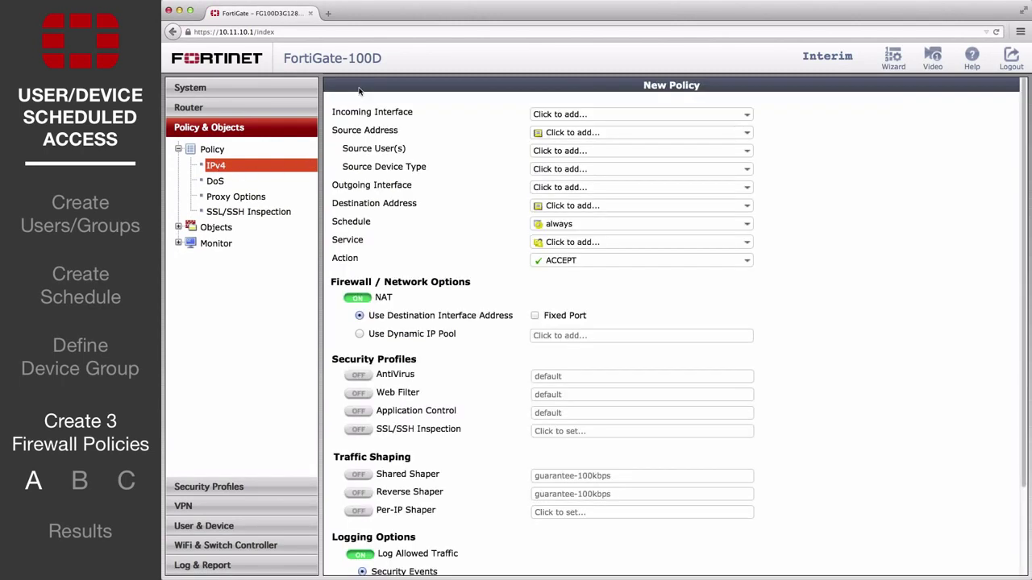
click(571, 114)
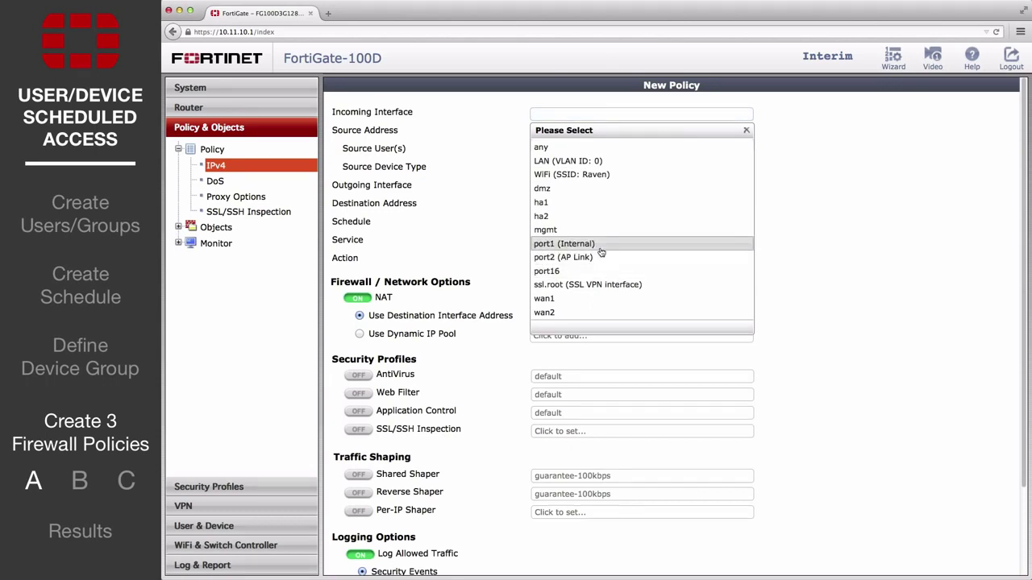
click(601, 244)
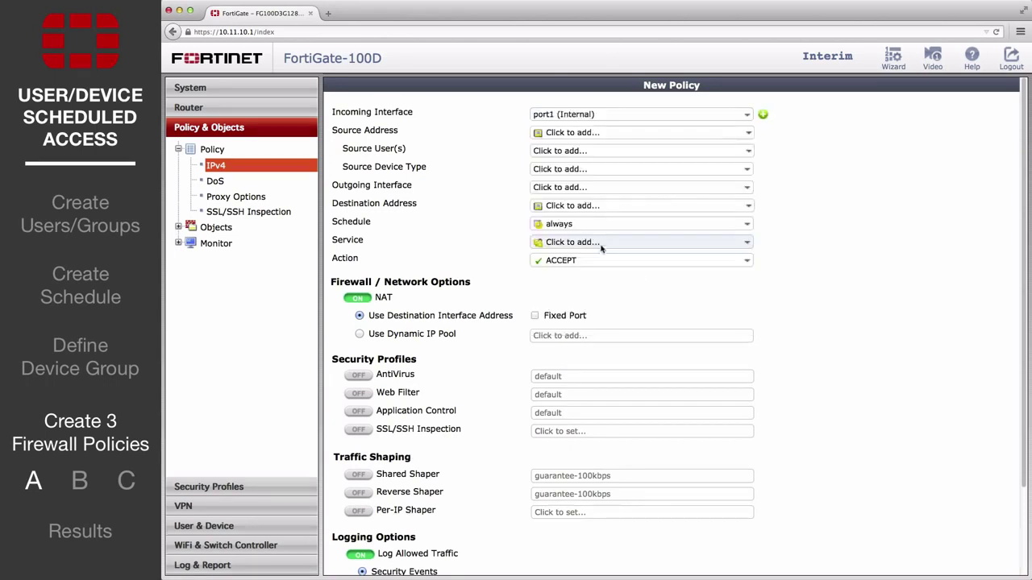
click(610, 151)
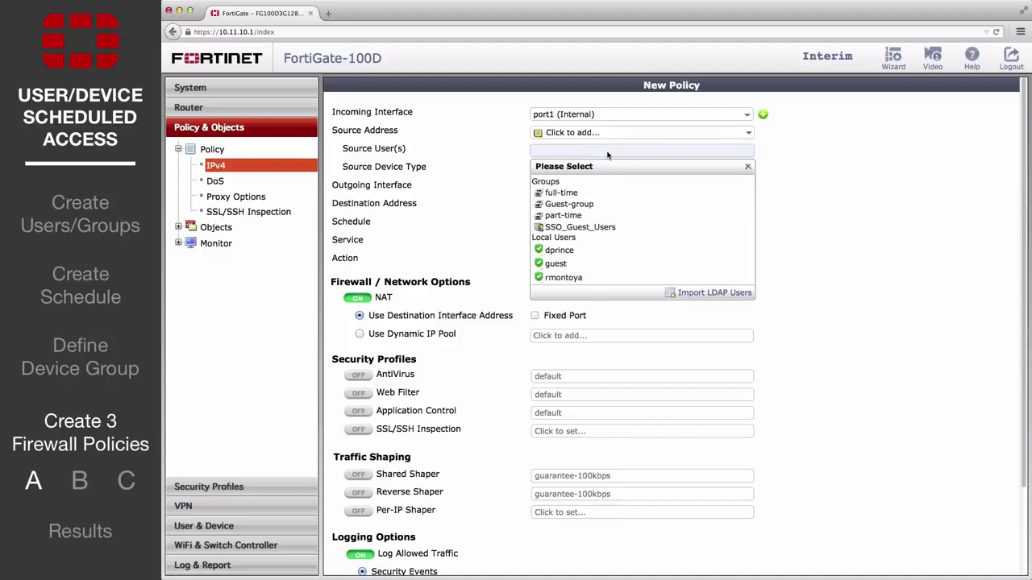
click(610, 194)
click(611, 188)
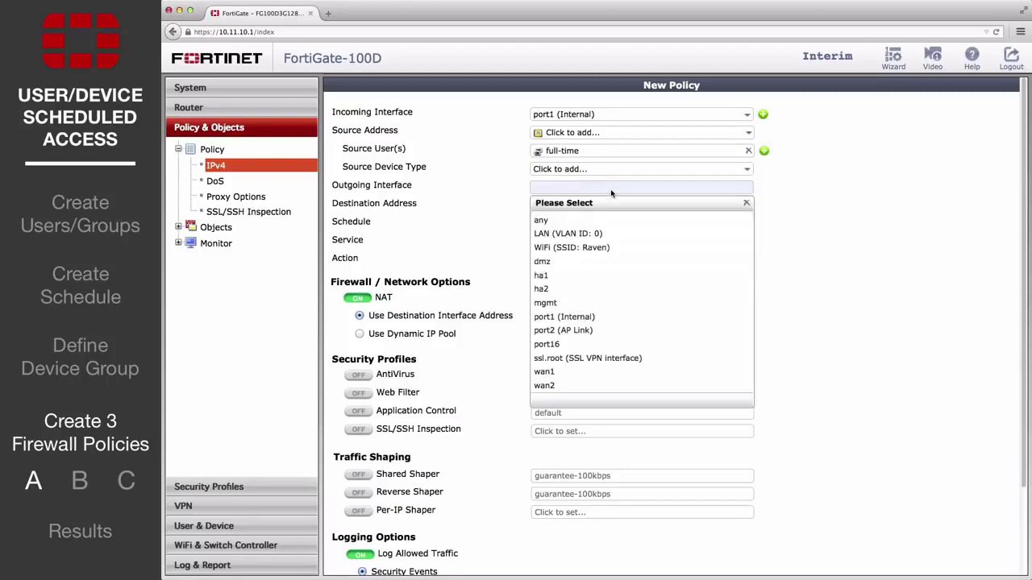
click(602, 373)
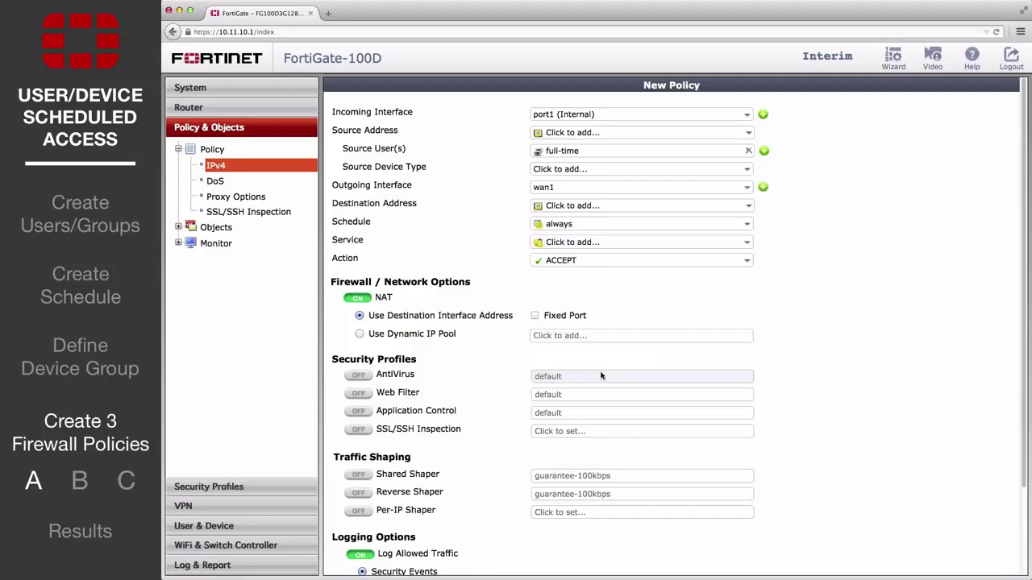
Set source and destination addresses to all, Service ALL, log all sessions, and save the policy.
click(595, 206)
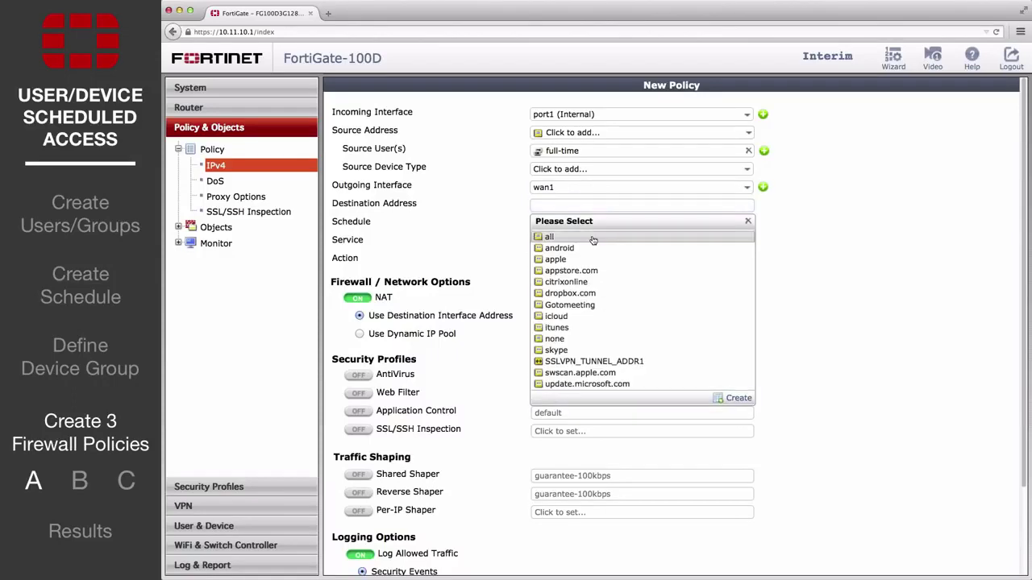
click(557, 235)
click(556, 241)
click(589, 283)
click(558, 132)
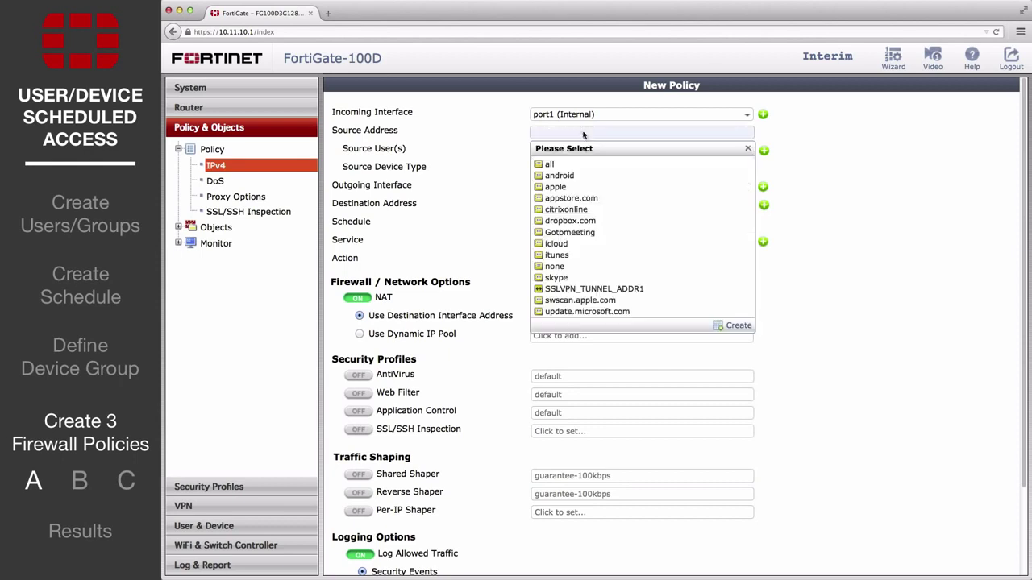
click(582, 166)
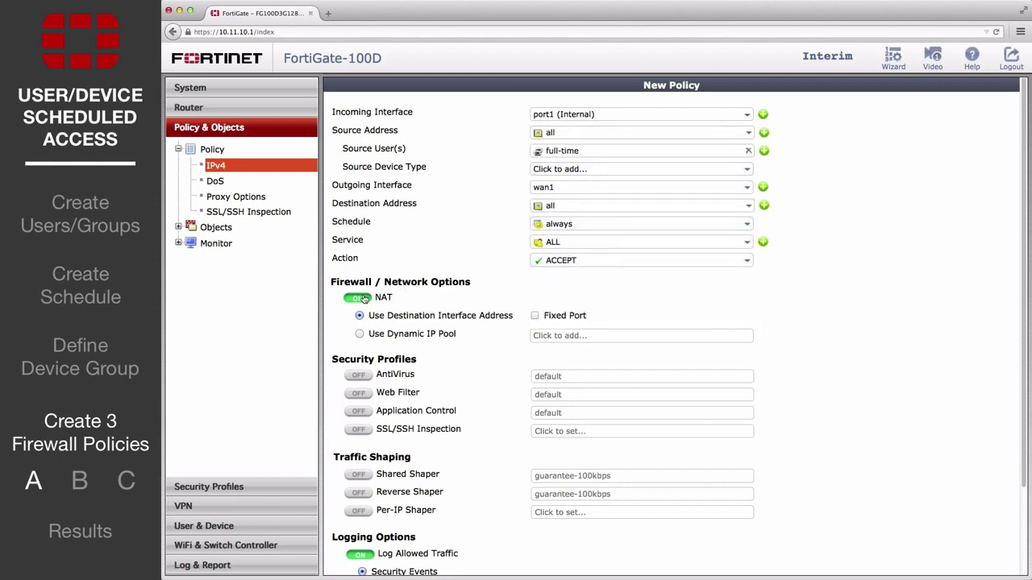
scroll(426, 306, down, 3)
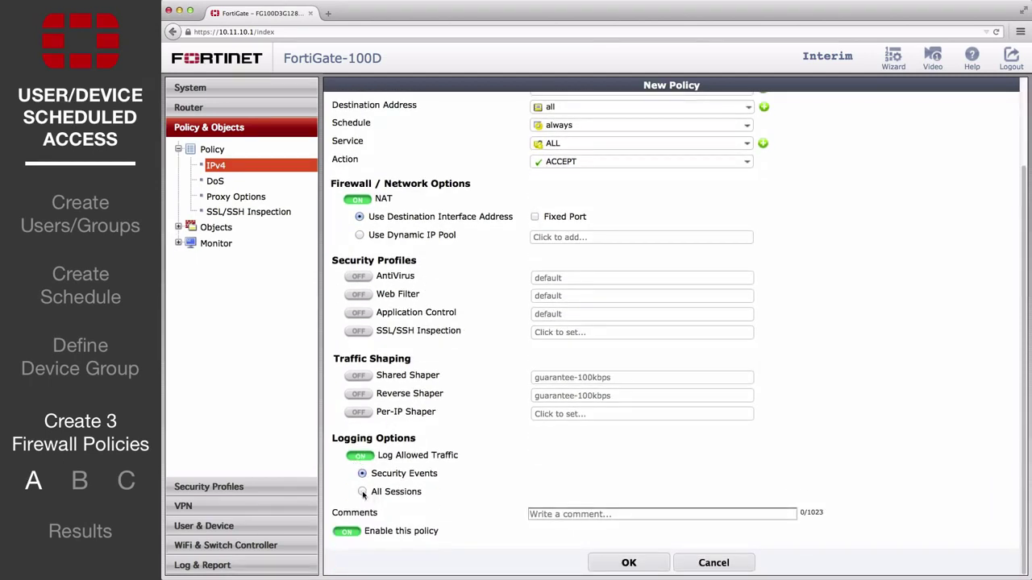
click(363, 493)
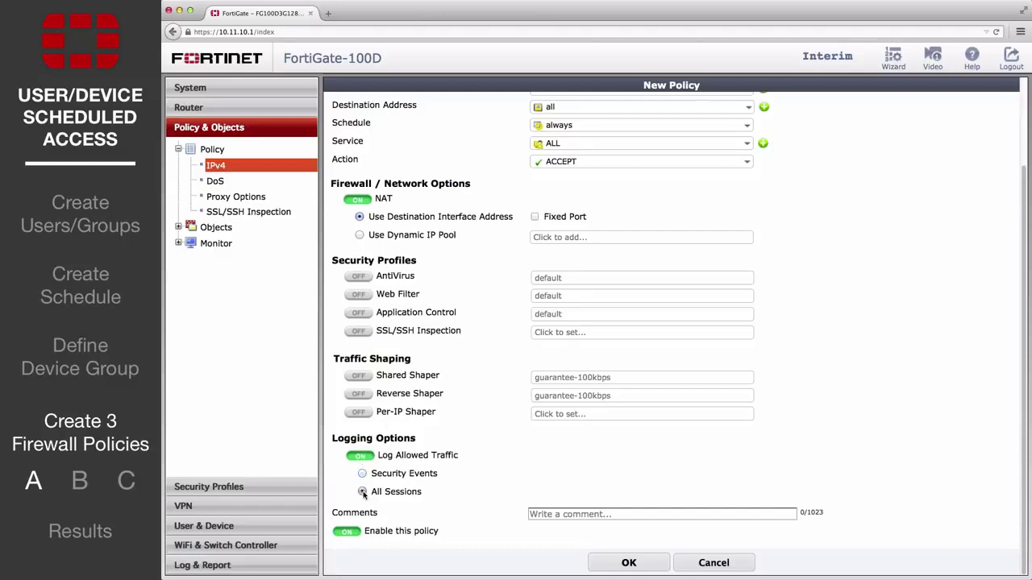
click(630, 563)
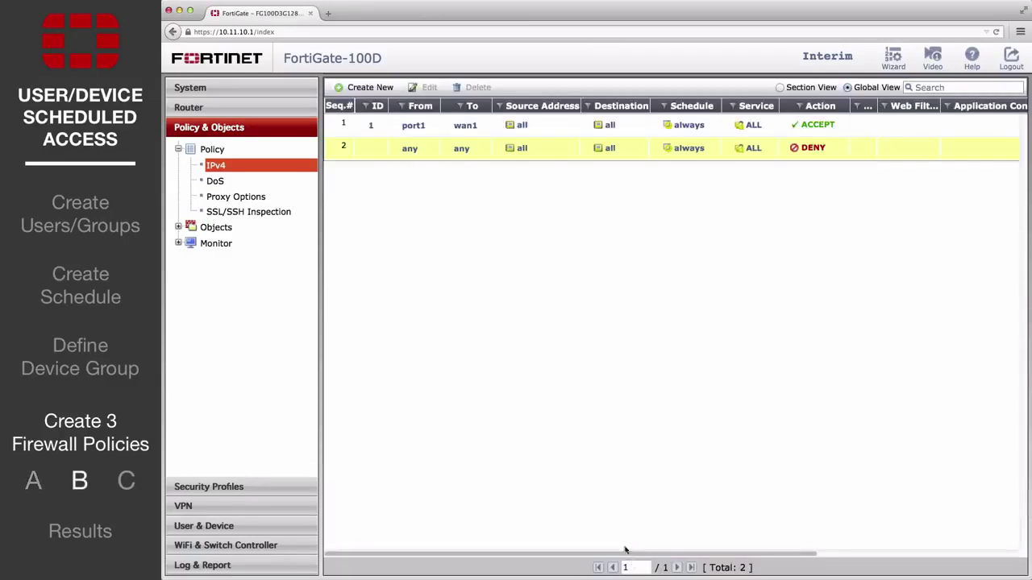
Start a new policy from port1 (Internal) to wan1 for group part-time on schedule part-time.
click(370, 87)
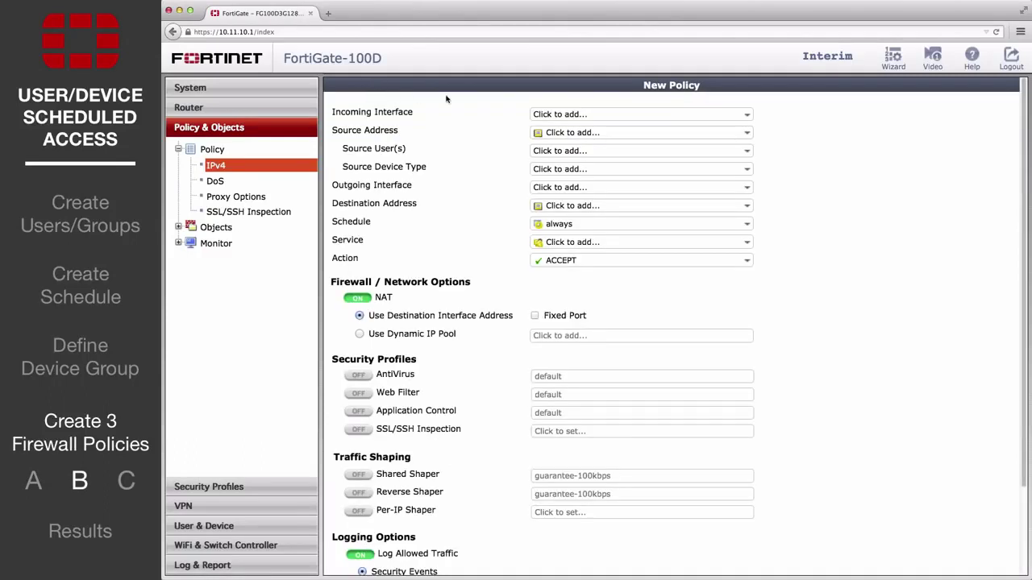
click(574, 114)
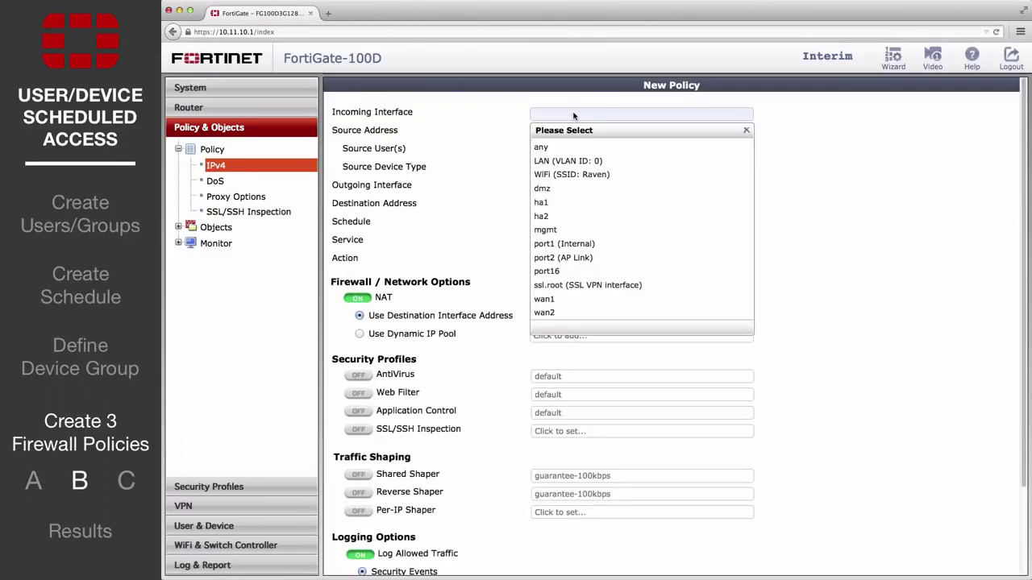
click(600, 242)
click(592, 151)
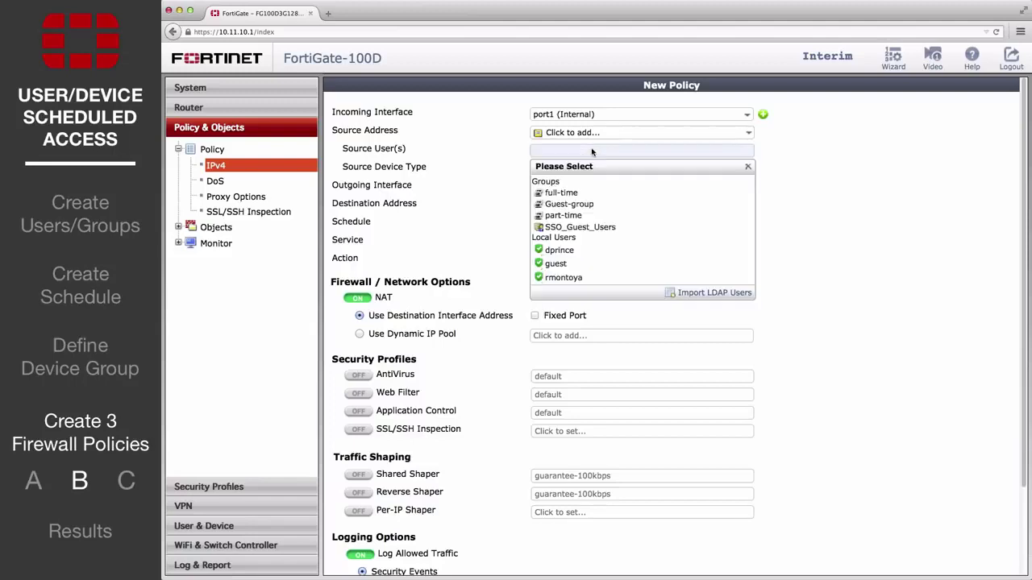
click(594, 215)
click(596, 187)
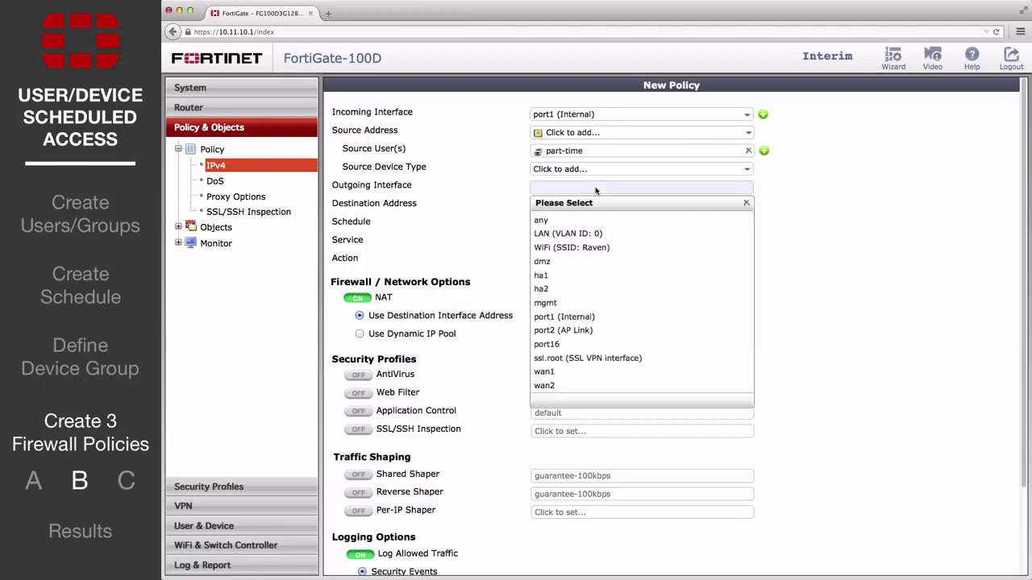
click(601, 371)
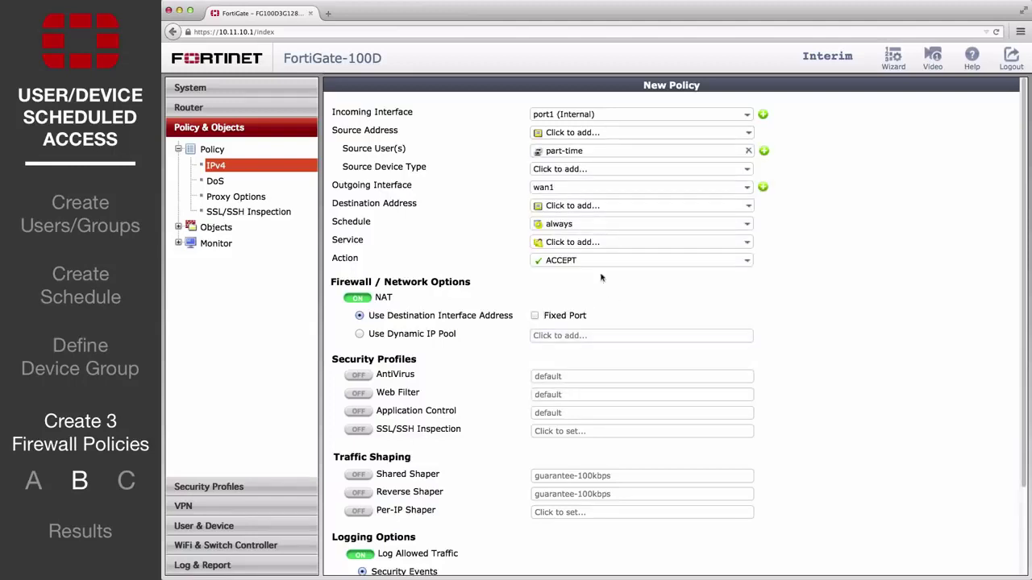
click(600, 224)
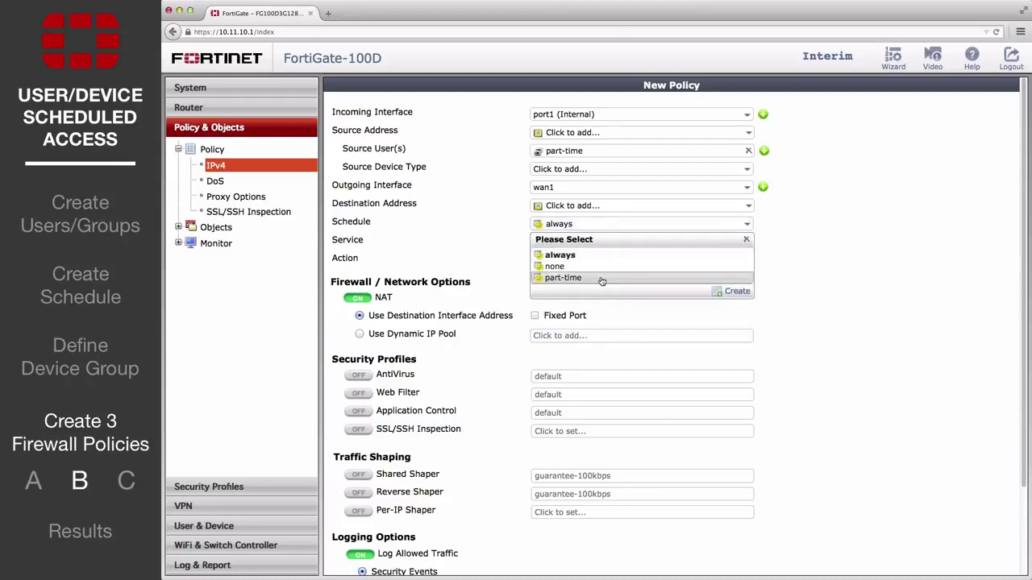
click(602, 279)
Set Service ALL, source and destination addresses all, log all sessions, and save the policy.
click(600, 242)
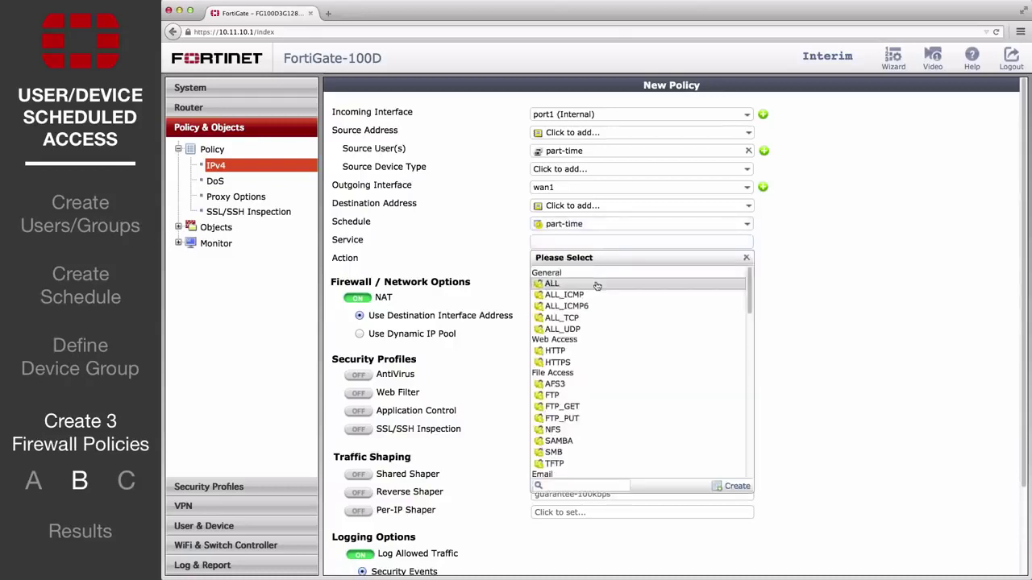
click(599, 279)
click(589, 206)
click(568, 233)
click(601, 132)
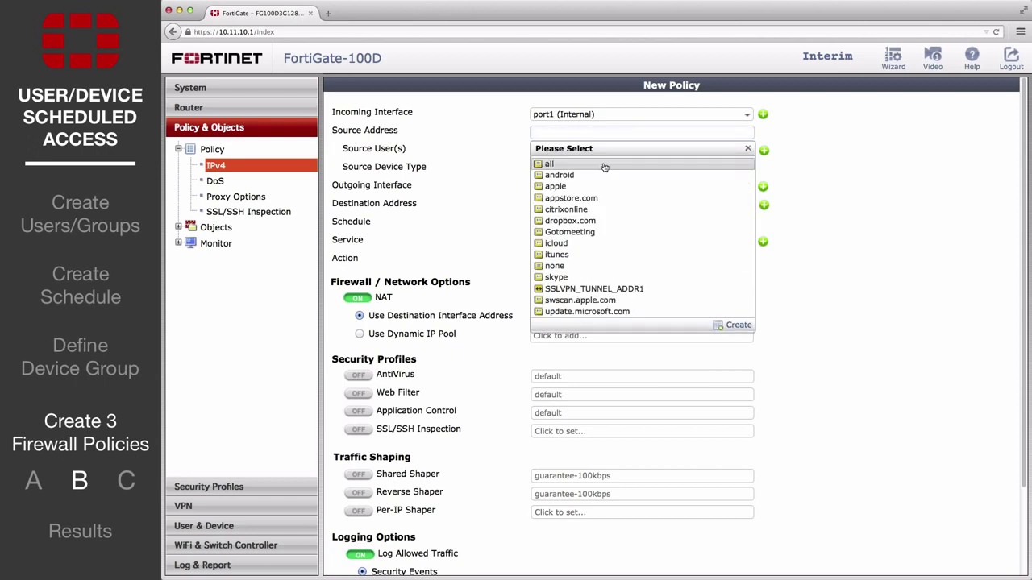
click(568, 161)
scroll(356, 305, down, 3)
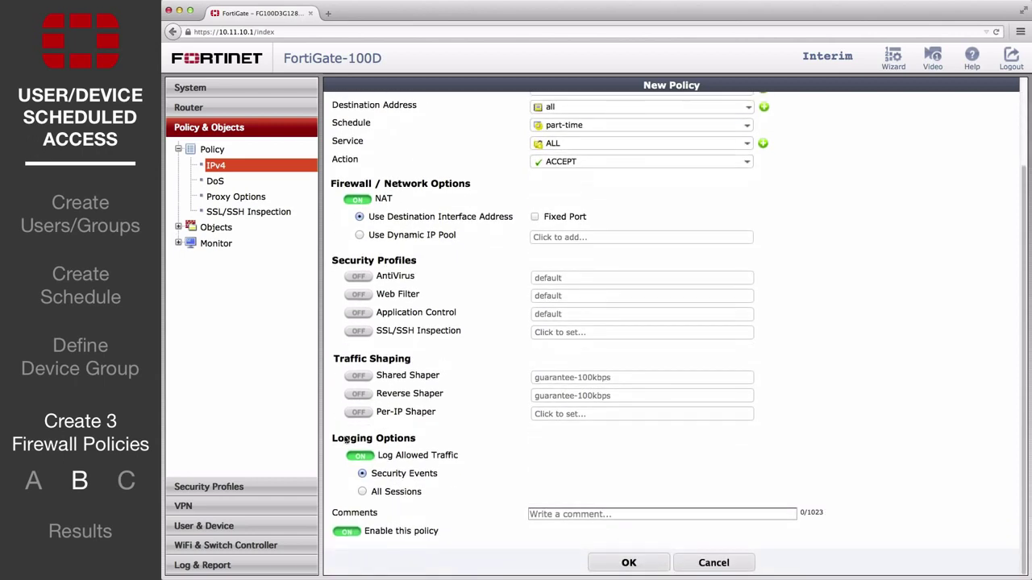
click(363, 493)
click(615, 566)
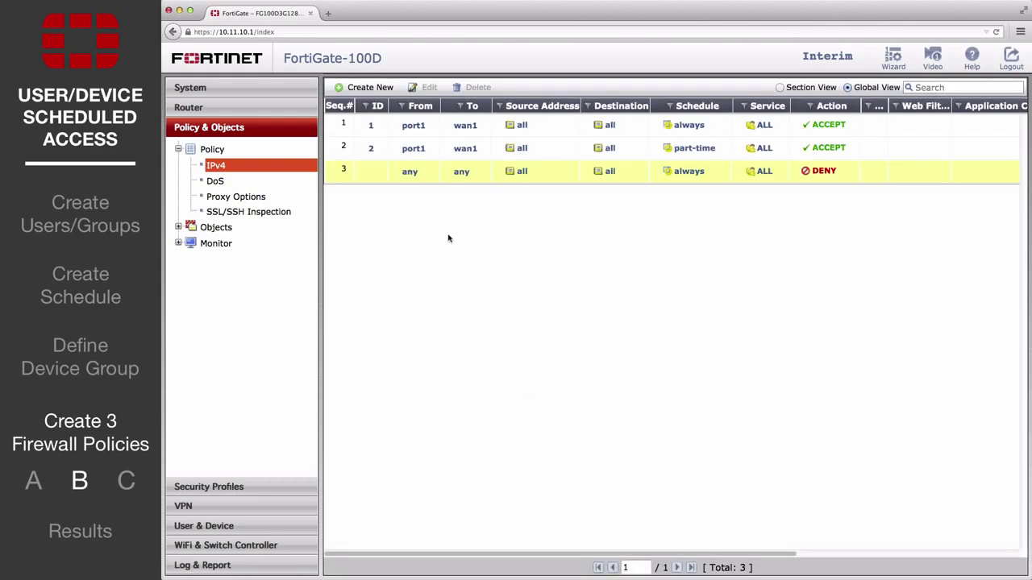
right_click(385, 107)
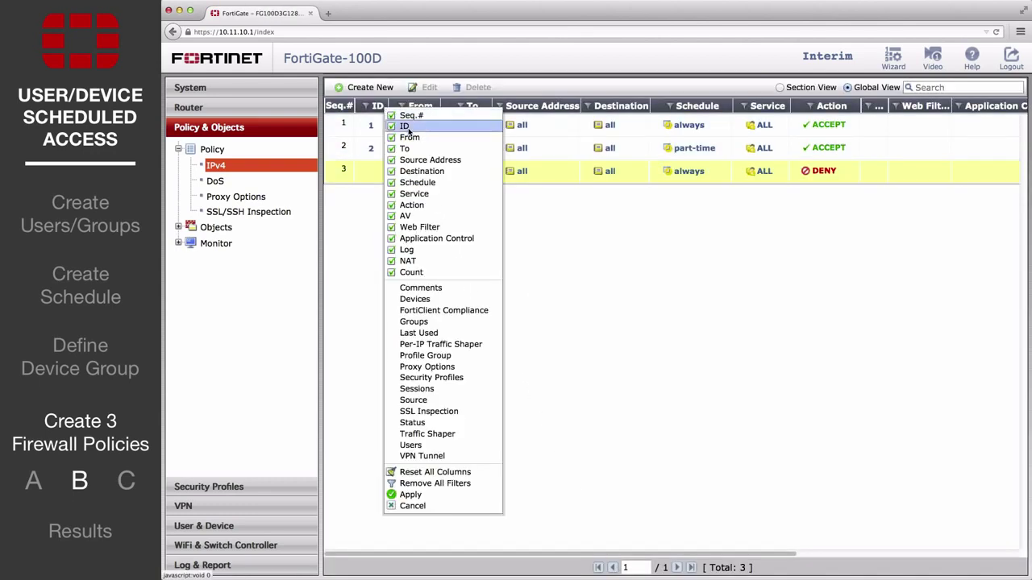
click(359, 209)
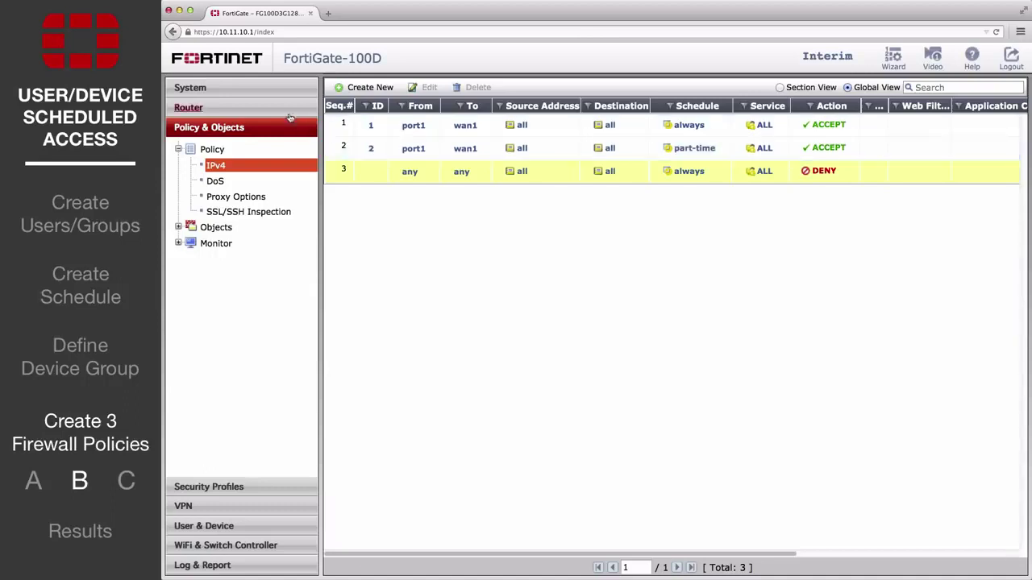
In the CLI console run config firewall policy, edit 2, set schedule-timeout enable, end.
click(276, 93)
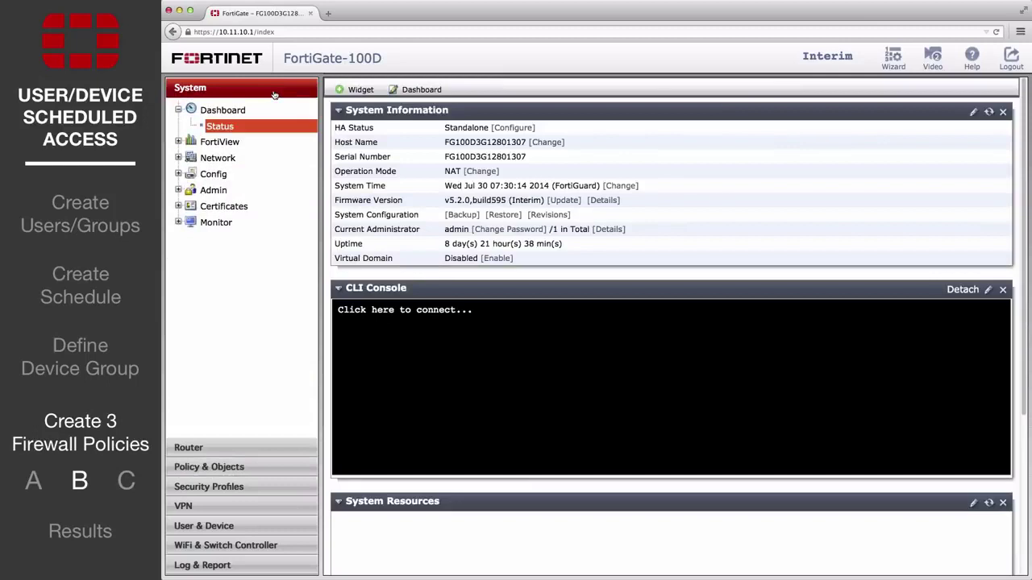
click(457, 341)
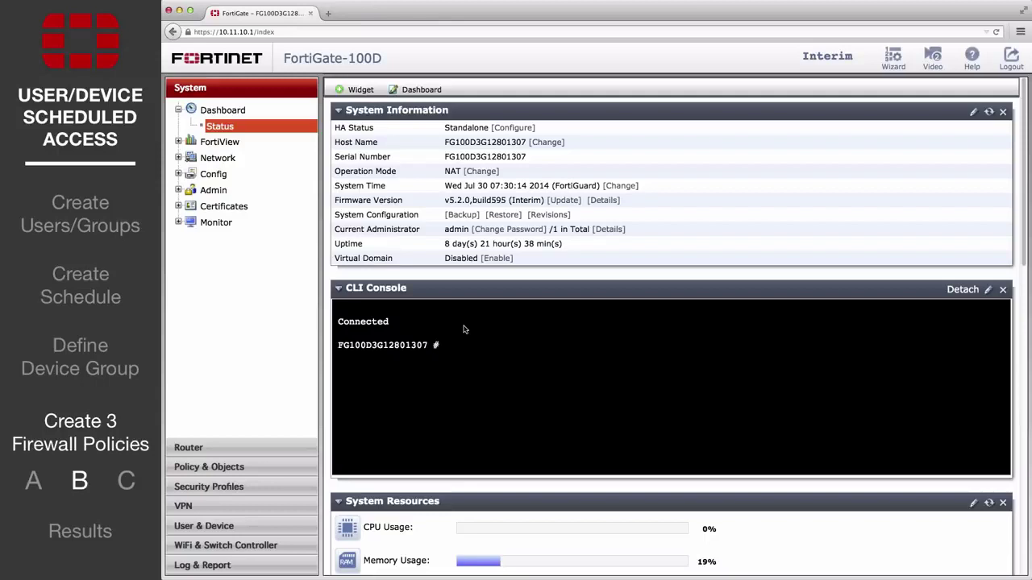
text(config firewall policy)
key(Return)
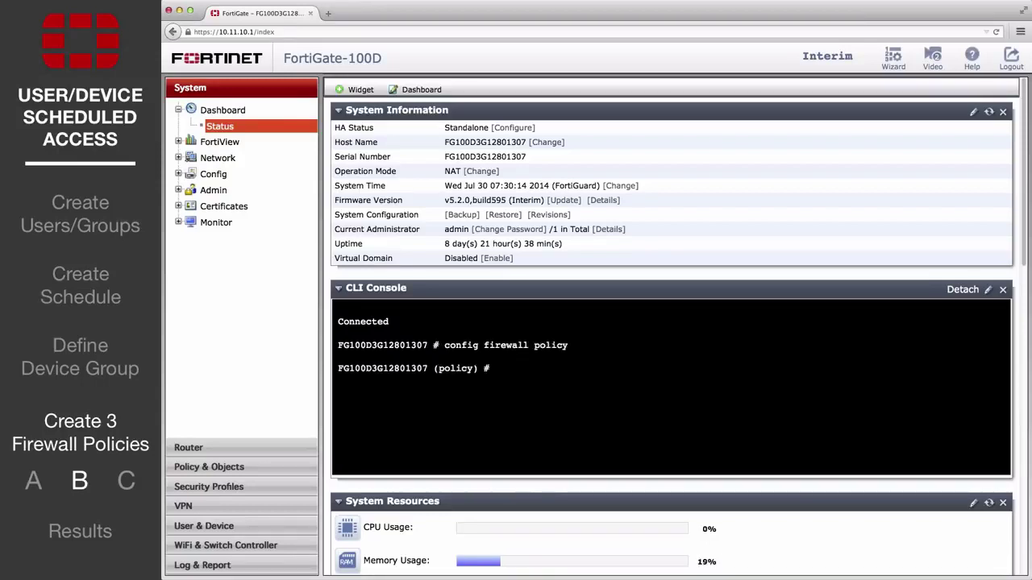
text(edit 2)
key(Return)
text(set sche)
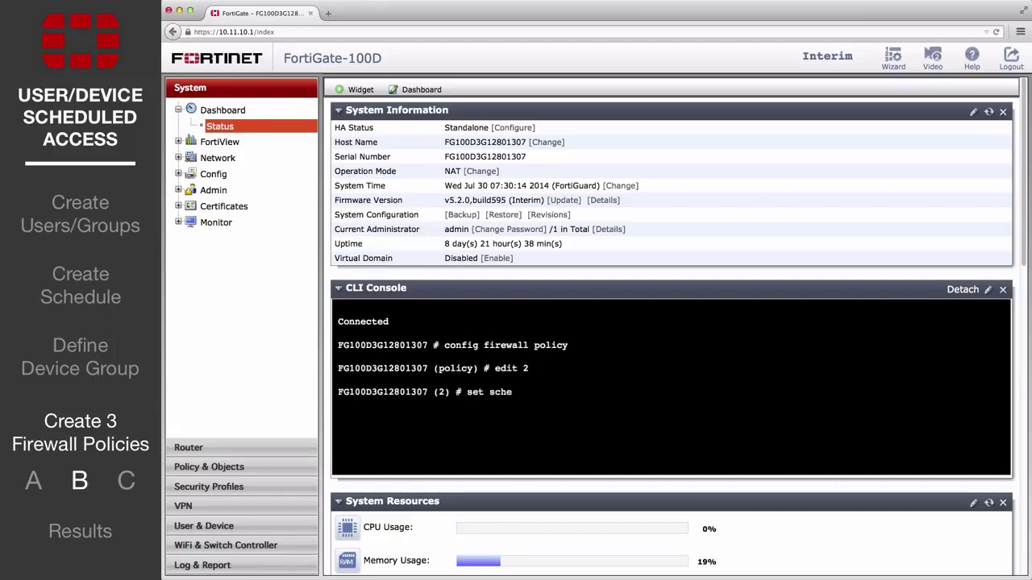
text(dule-timeout enable)
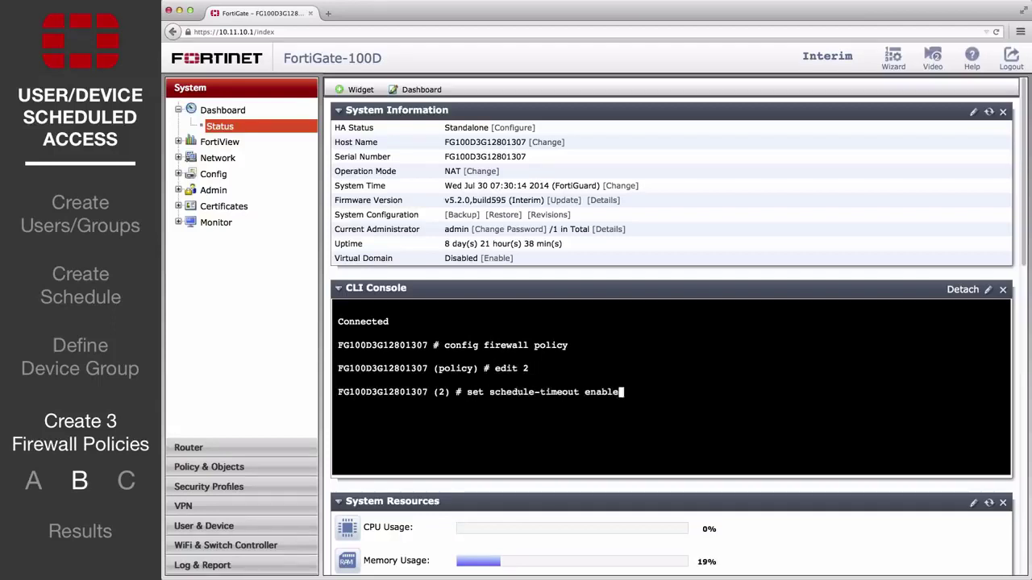
key(Return)
text(end)
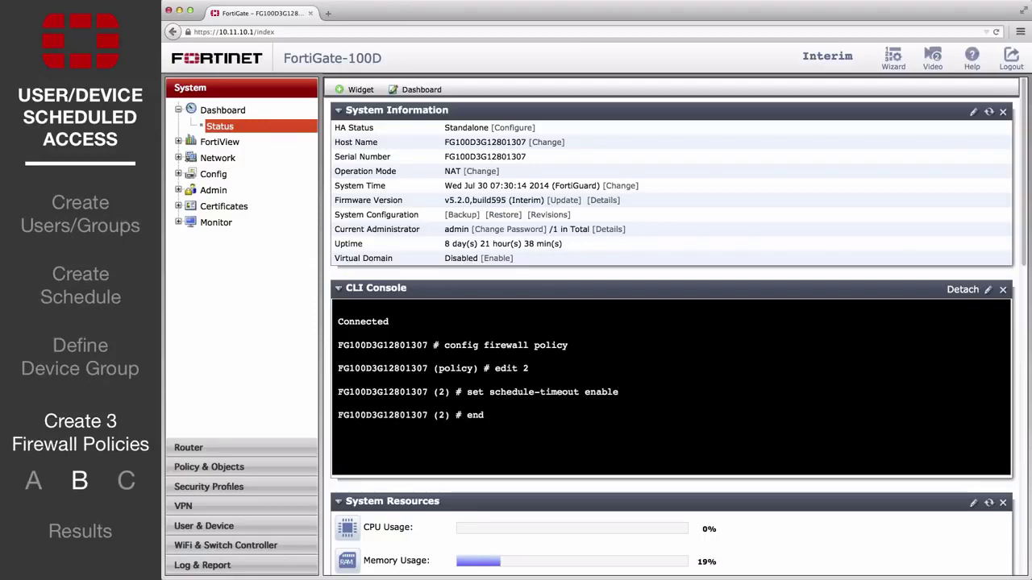
key(Return)
click(263, 469)
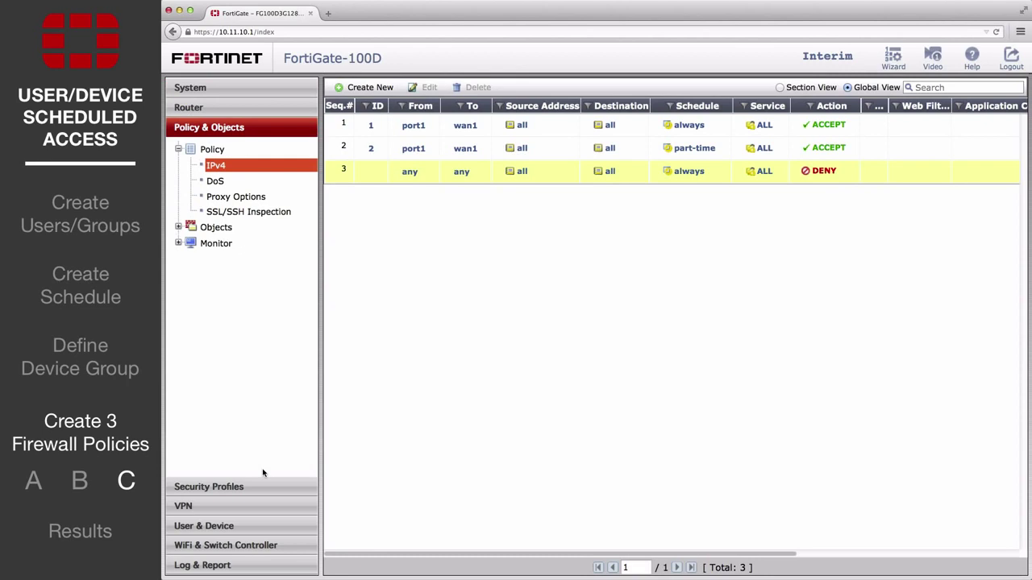
Start a new DENY policy from port1 (Internal) to wan1 for source device group mobile-phones.
click(369, 87)
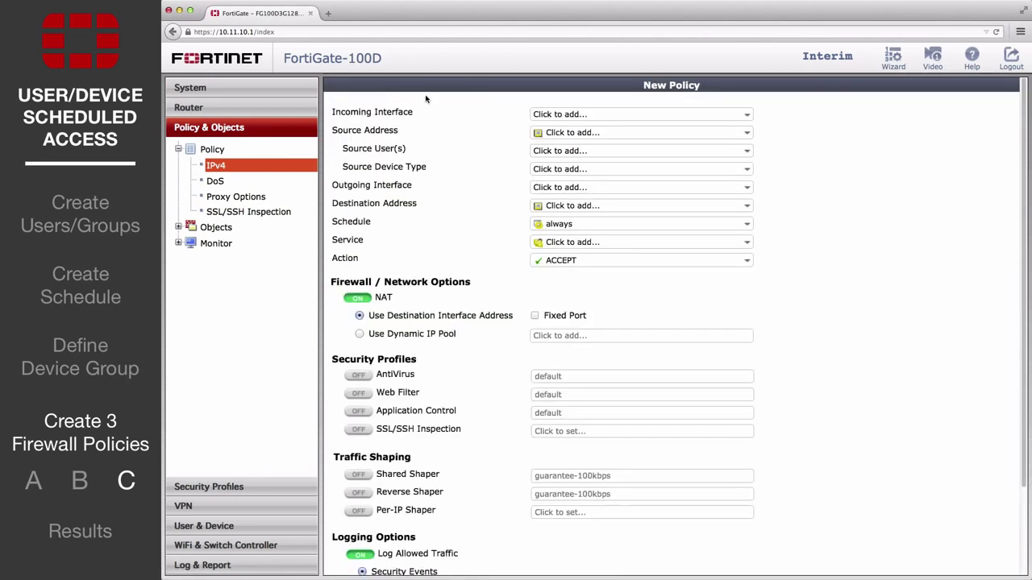
click(573, 116)
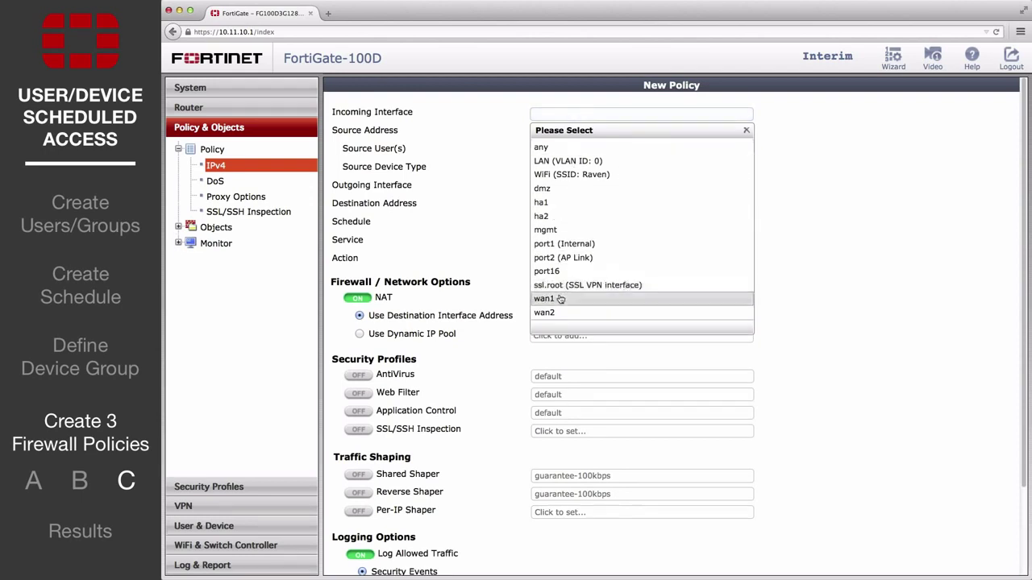
click(560, 244)
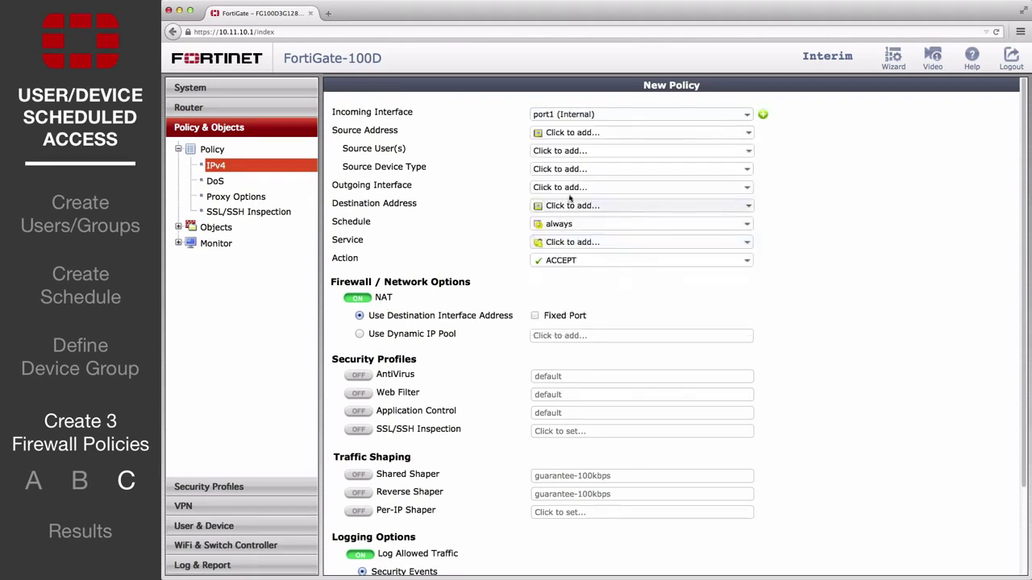
click(570, 168)
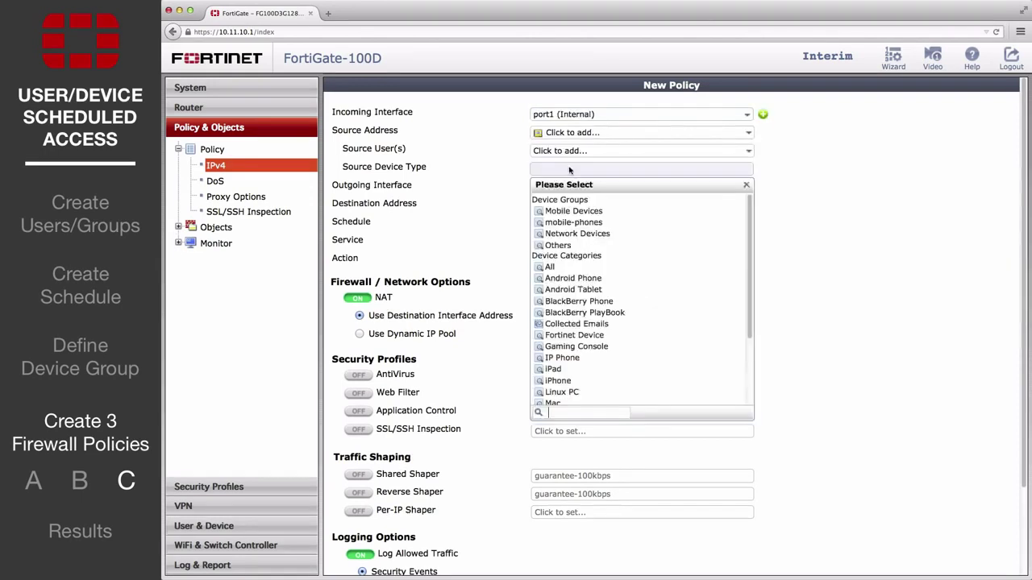
click(574, 224)
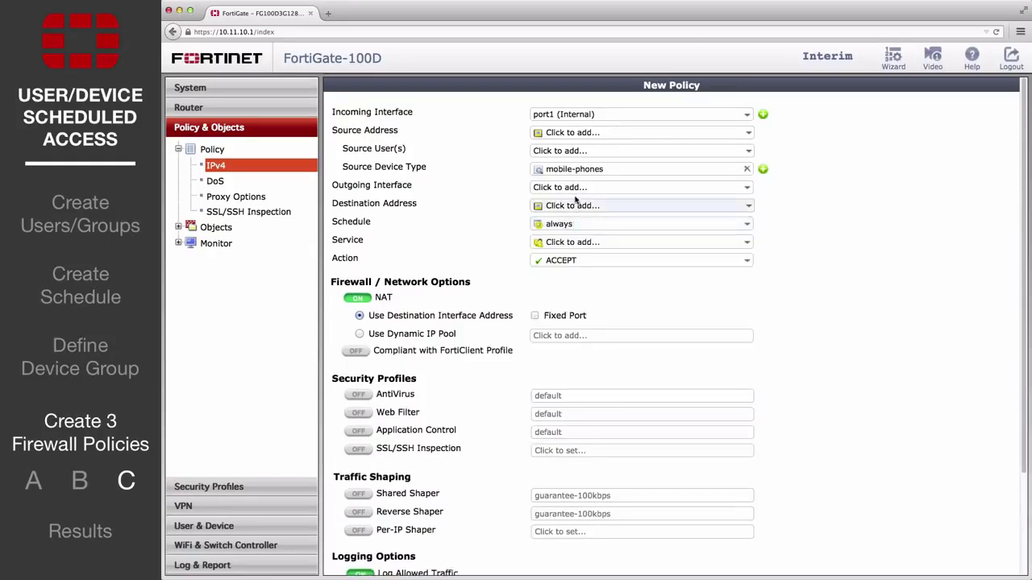
click(572, 188)
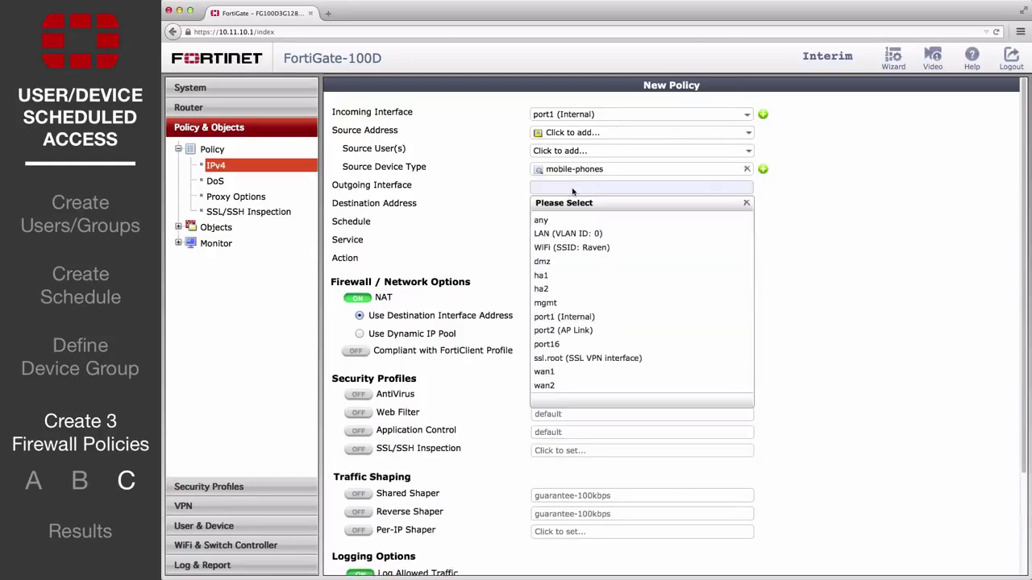
click(570, 374)
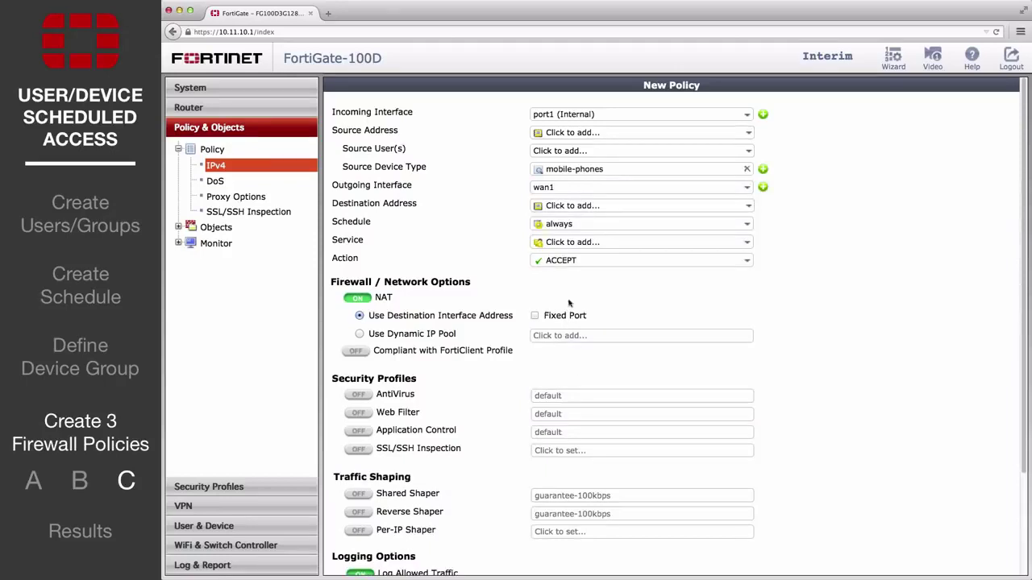
click(571, 261)
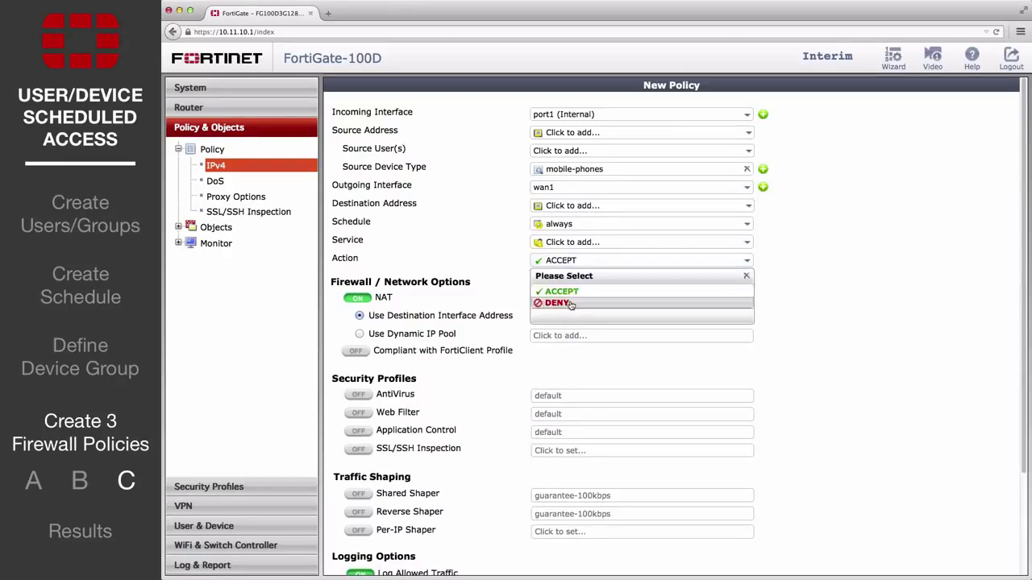
click(570, 303)
Set Service ALL and addresses all, save, and move the deny policy above policy 2.
click(573, 242)
click(553, 284)
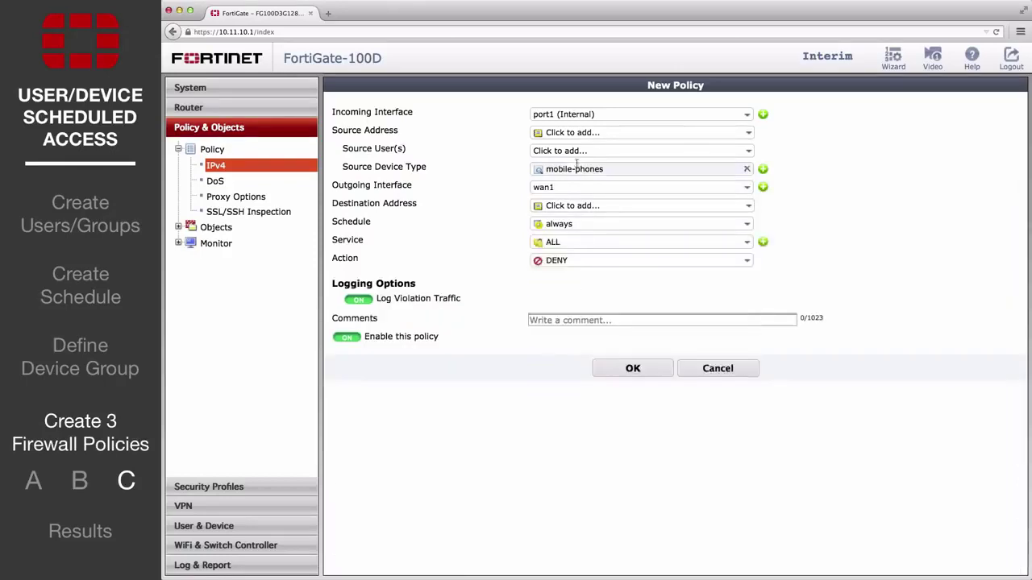
click(572, 206)
click(552, 233)
click(573, 132)
click(552, 161)
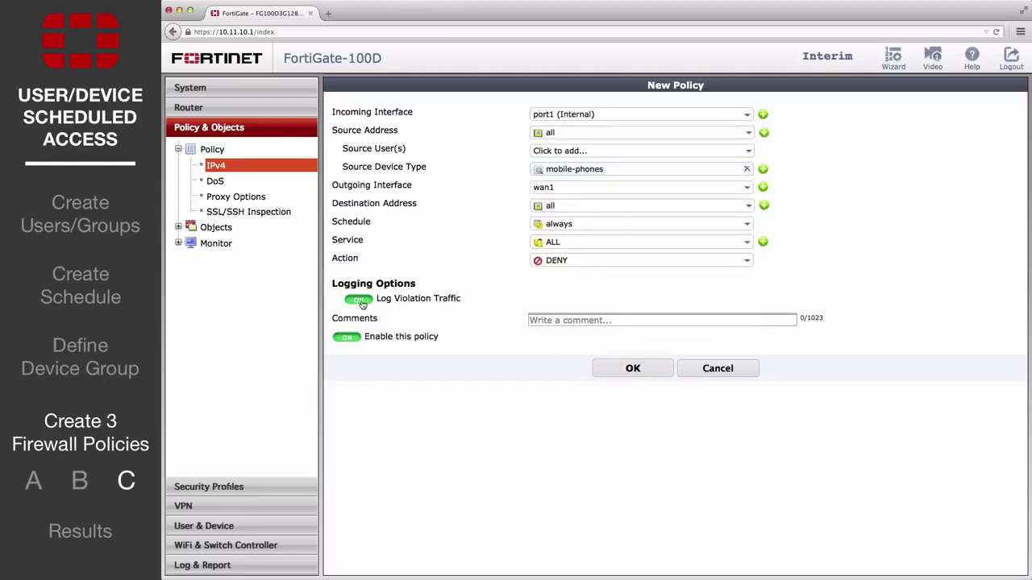
click(622, 378)
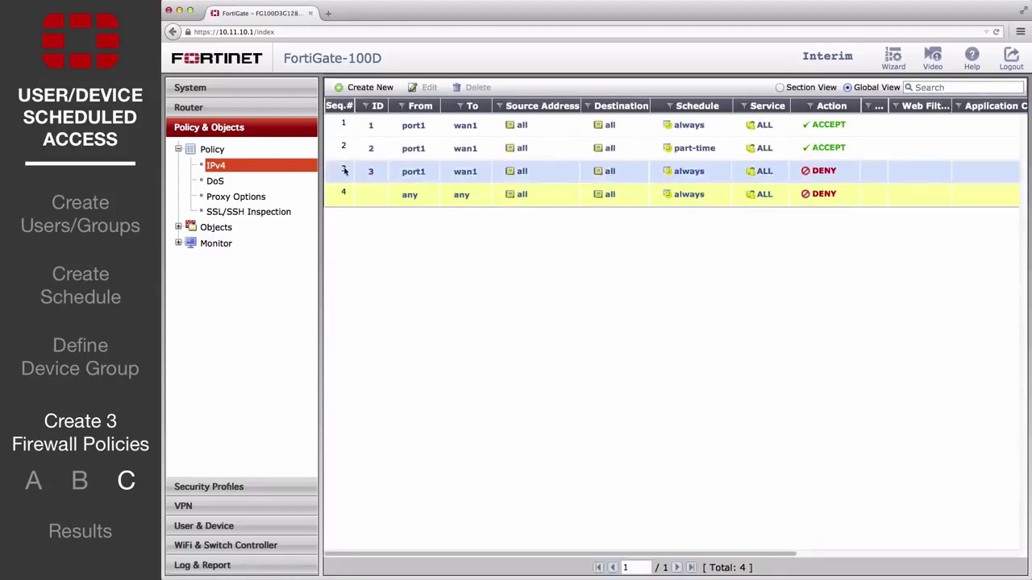
drag(344, 172, 339, 120)
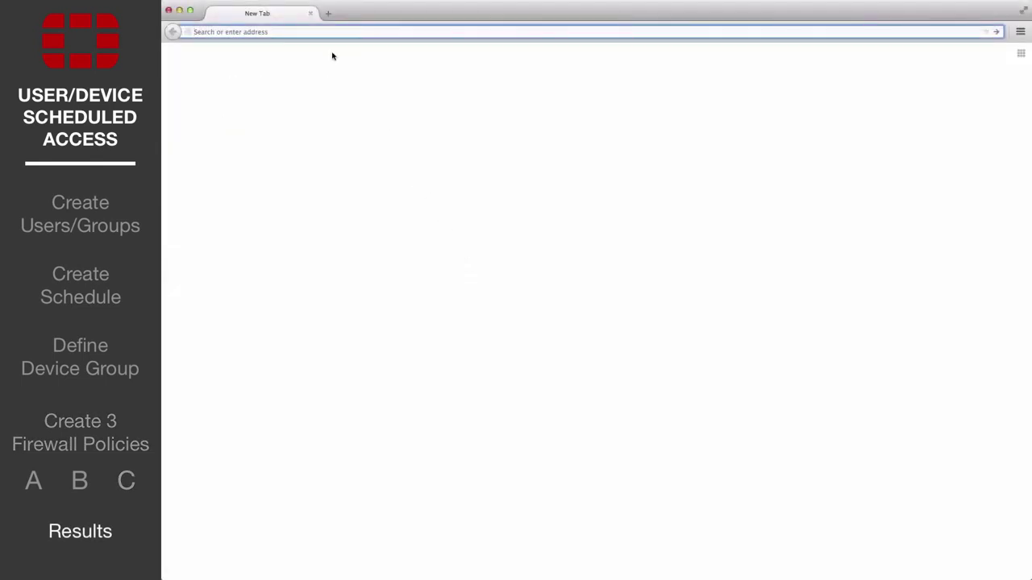
text(www.google.com)
key(Return)
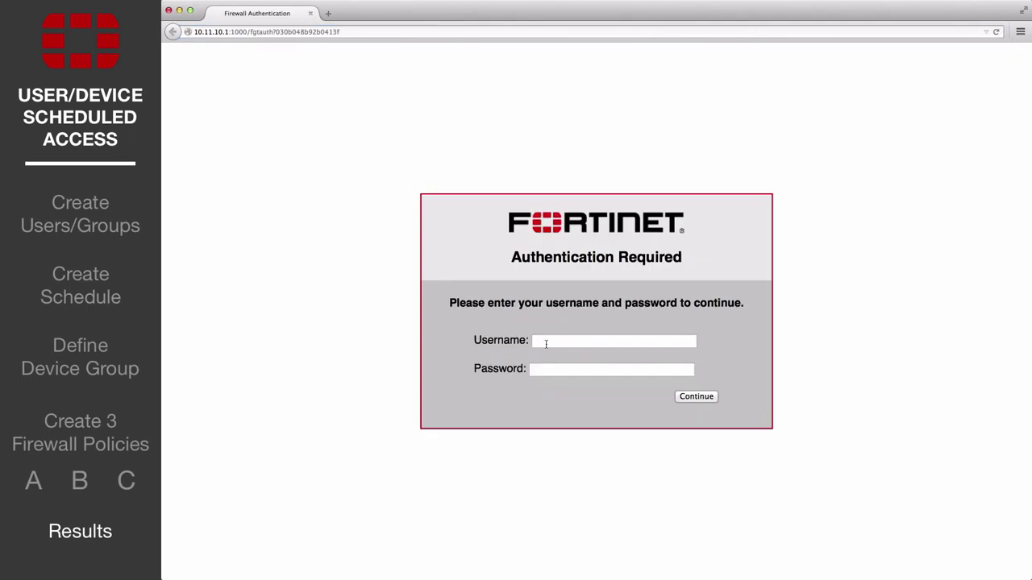
click(548, 341)
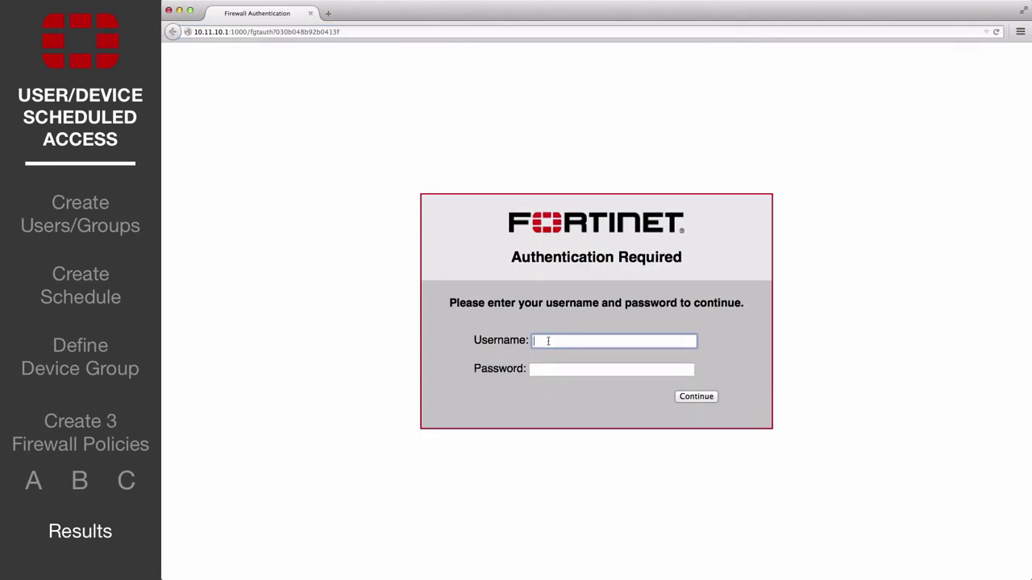
key(Tab)
text(••••••)
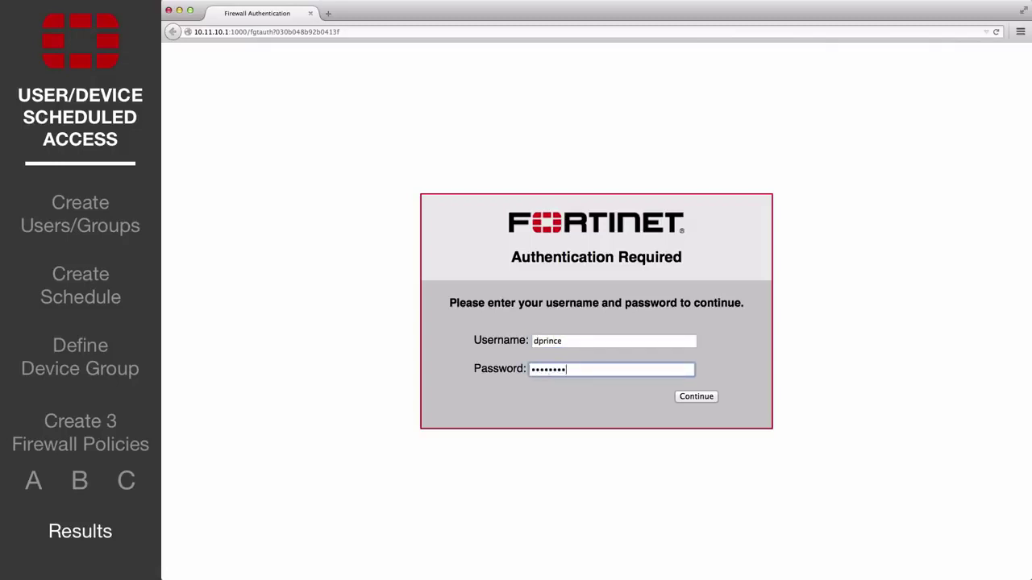
text(••)
click(691, 396)
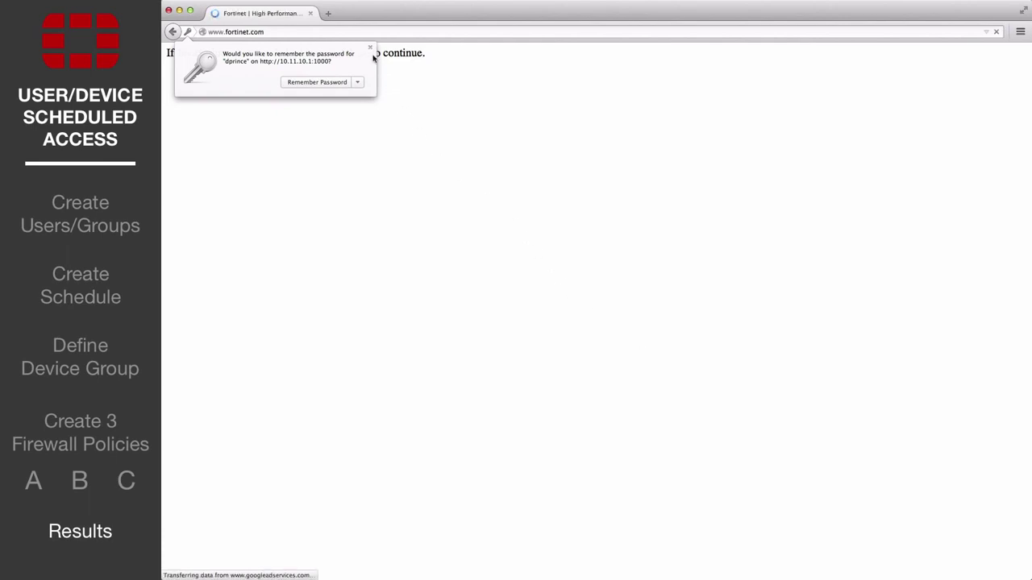
click(371, 49)
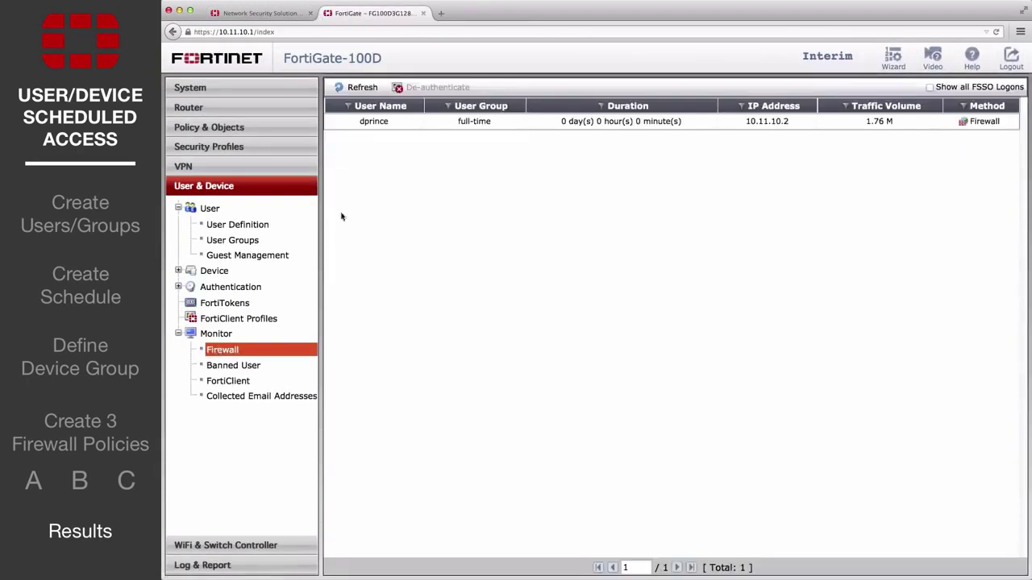
De-authenticate the logged-in full-time user's session in the firewall monitor and confirm.
click(421, 125)
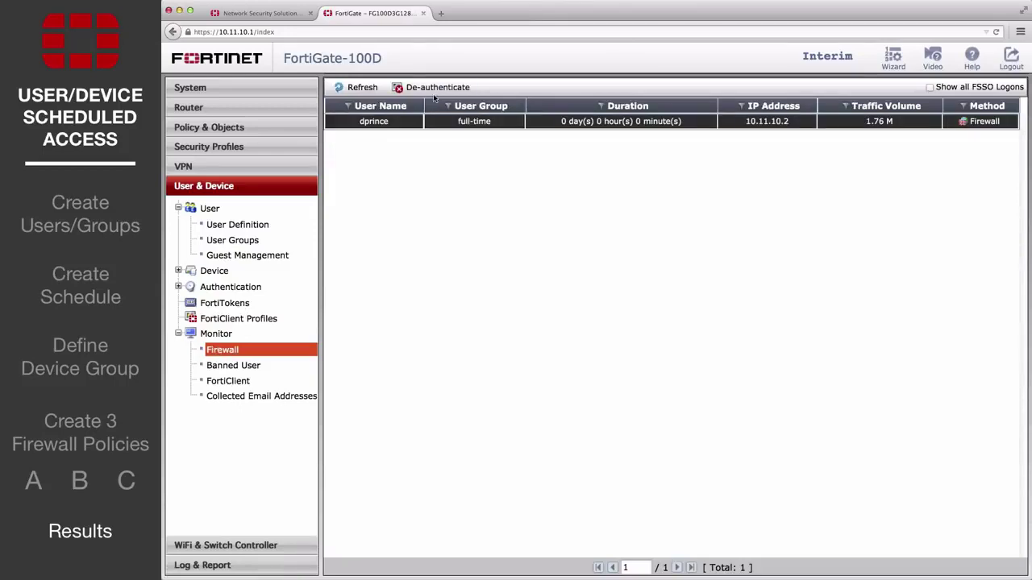
click(436, 87)
click(696, 363)
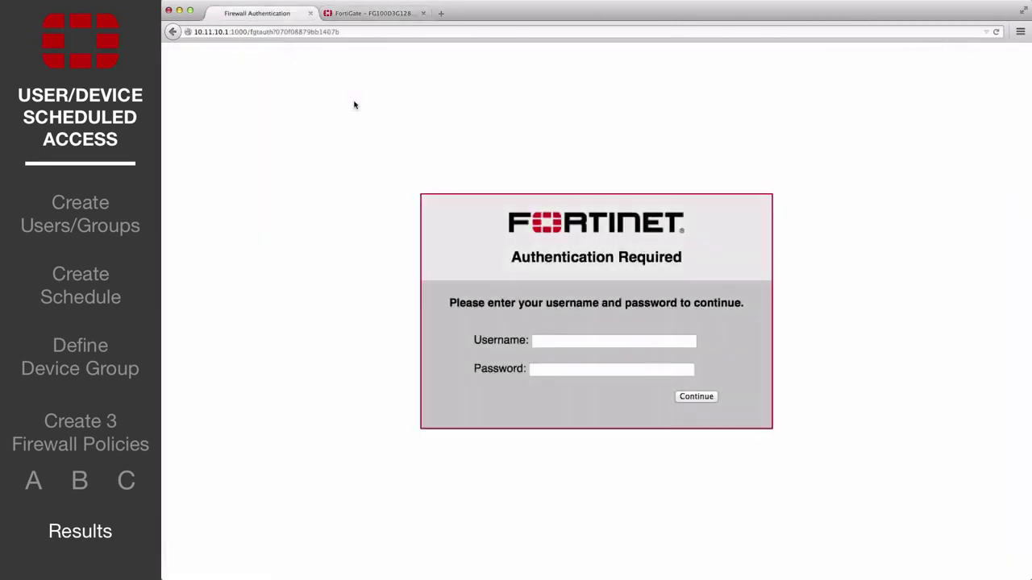
Log in at the portal with the part-time user's username and password, declining to save the password.
click(543, 339)
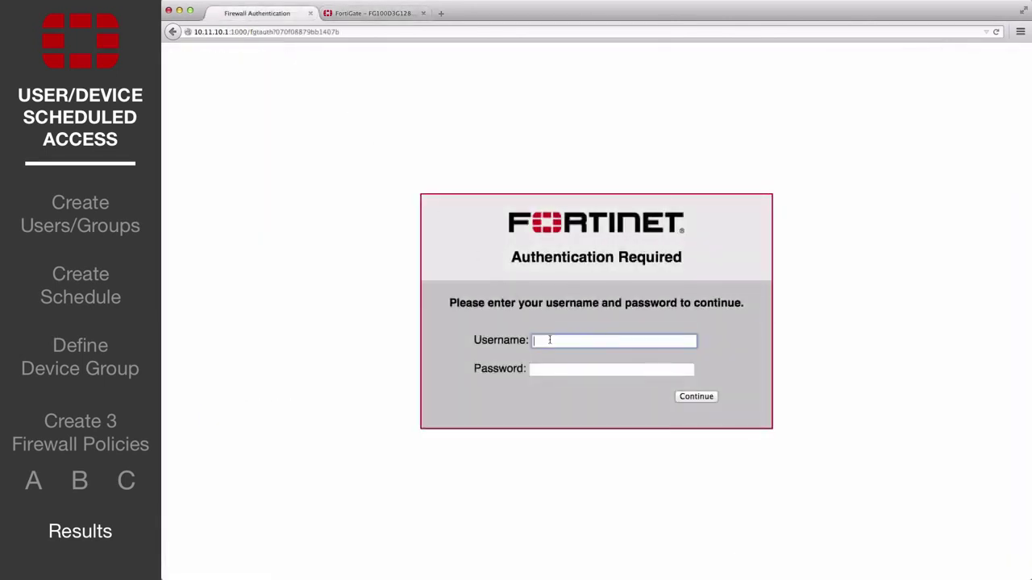
key(Tab)
text(fortinet)
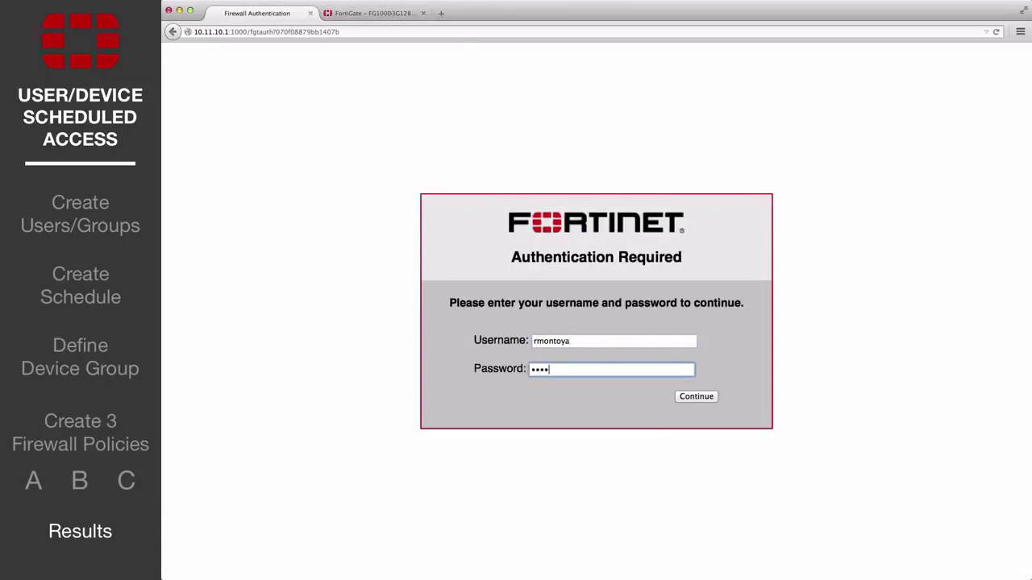
key(Return)
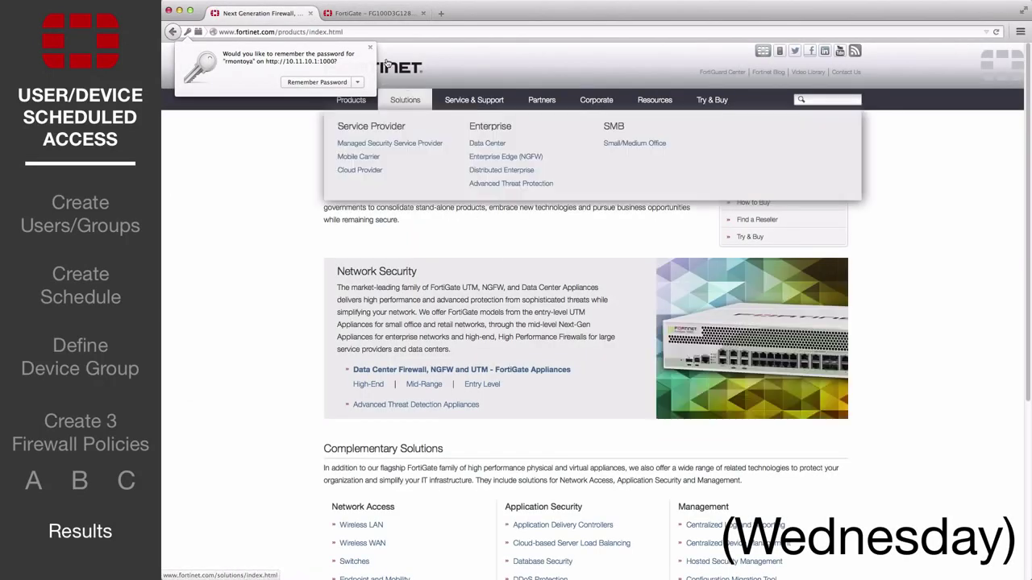
click(370, 49)
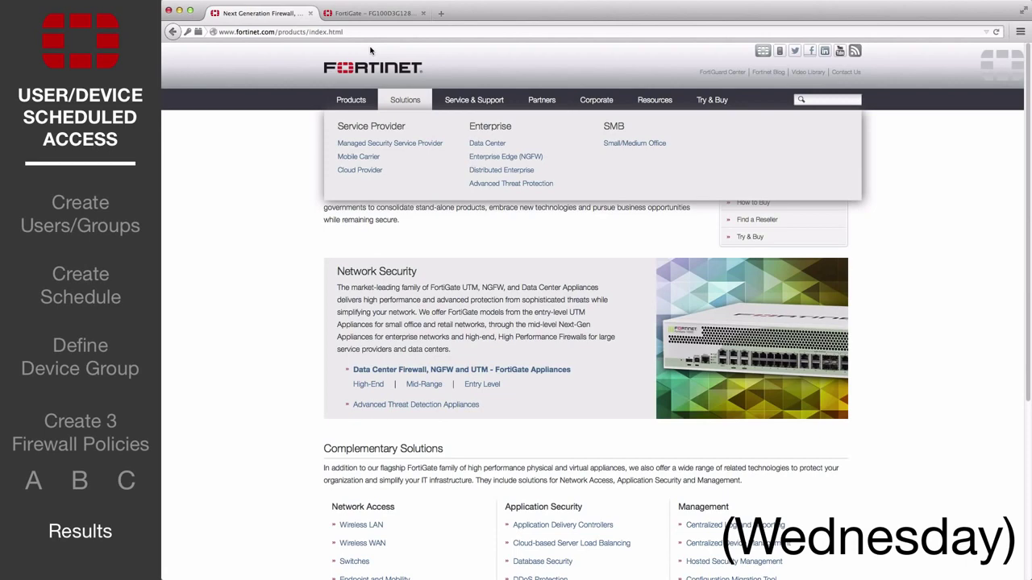